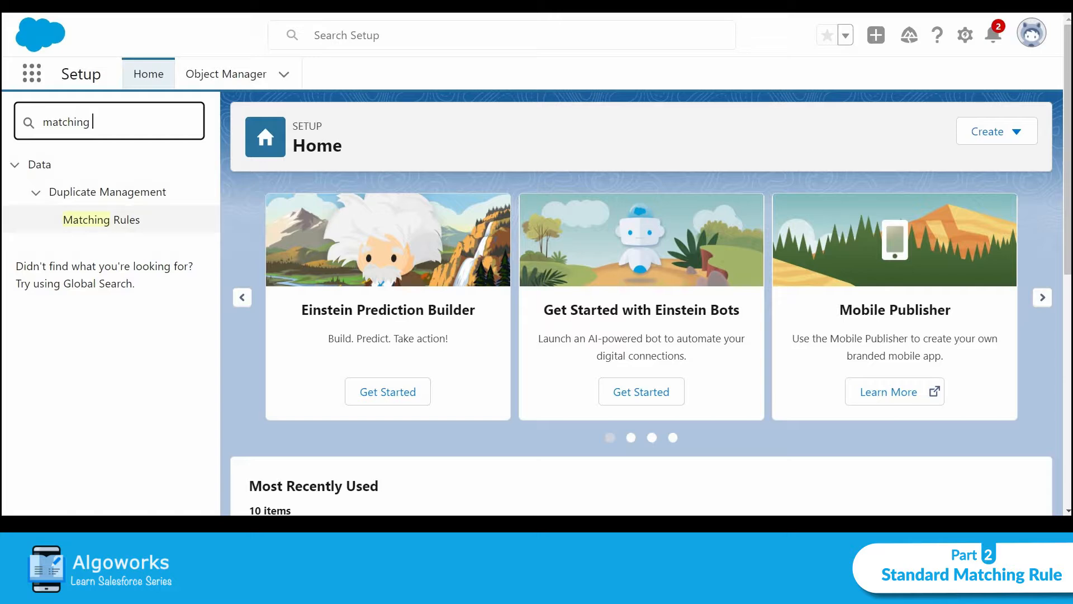
From Matching Rules, begin a new rule with Contact as the object and continue to Rule Details
click(101, 220)
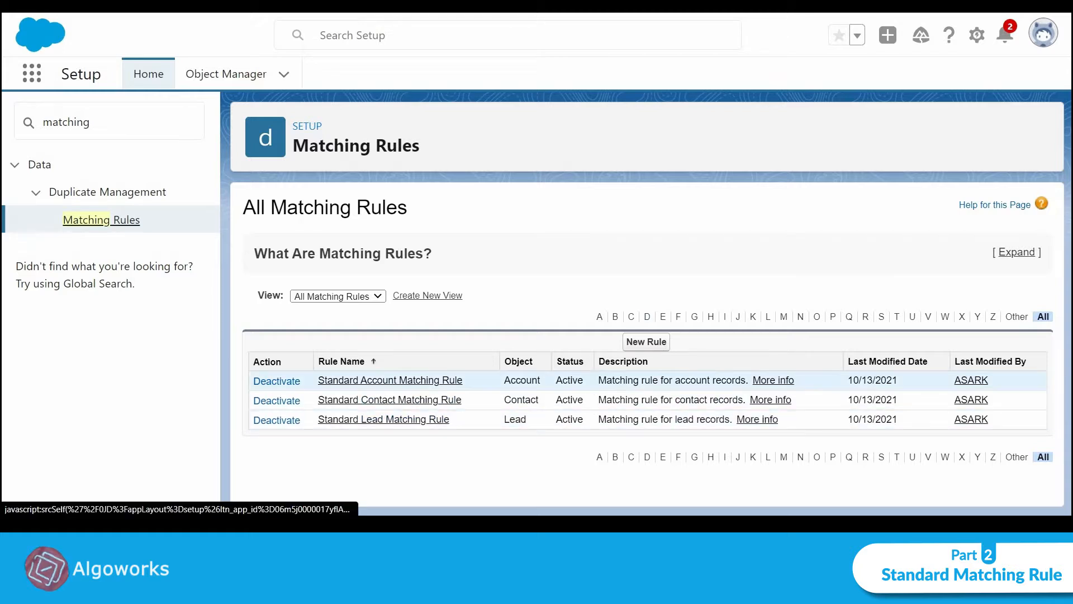
click(633, 344)
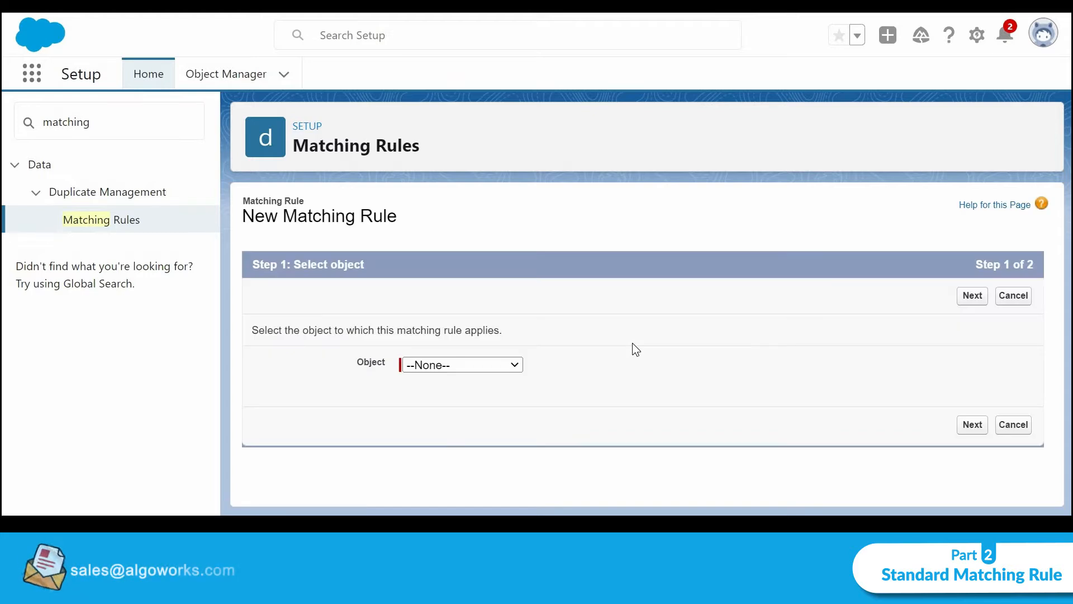
click(476, 363)
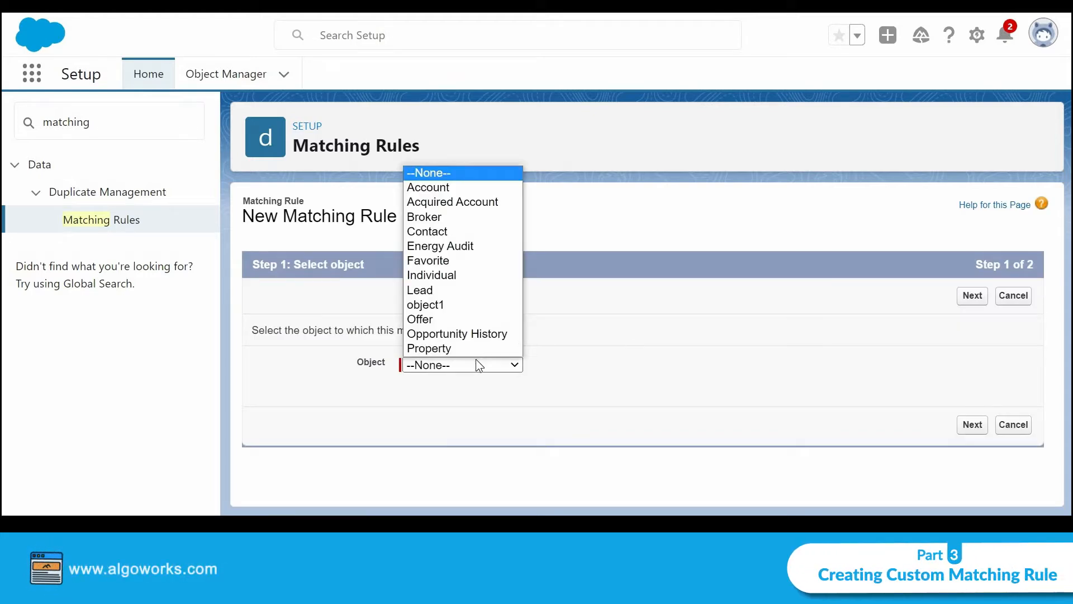
click(466, 230)
click(966, 425)
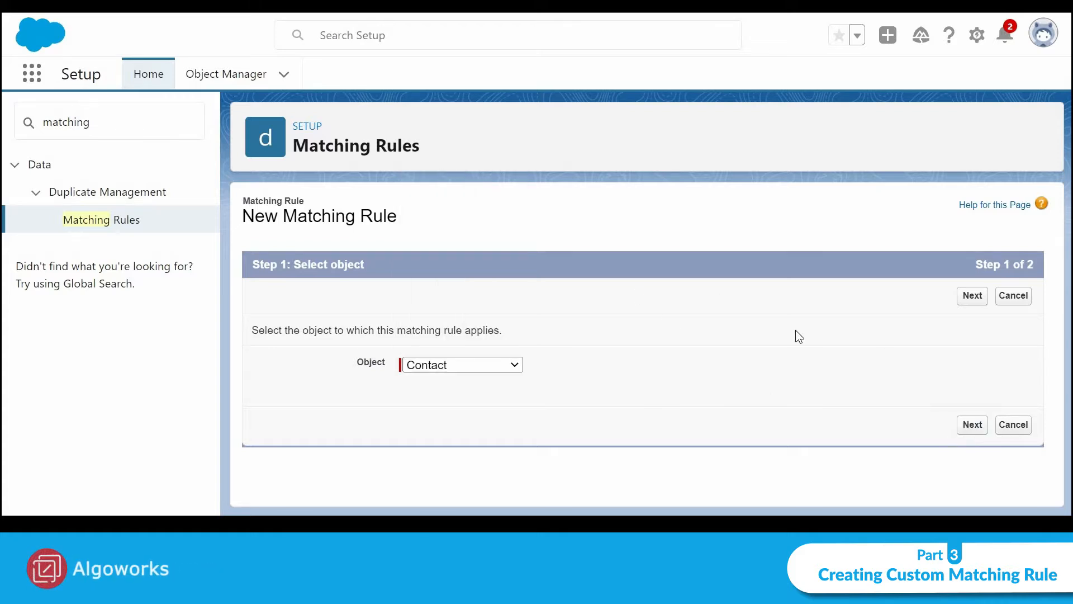
scroll(768, 314, down, 3)
scroll(542, 297, up, 1)
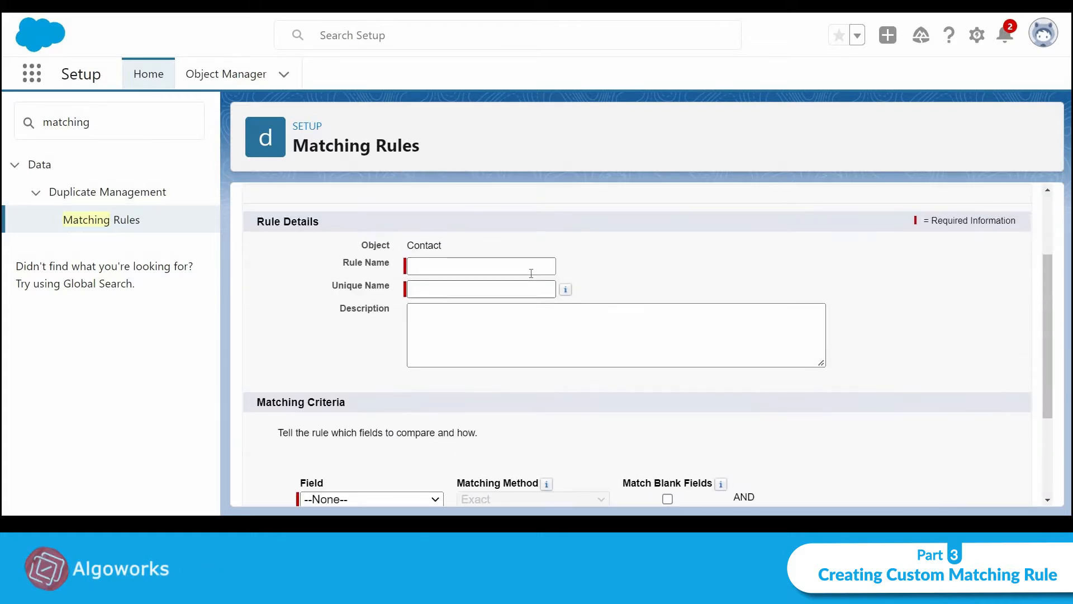
Name the matching rule 'Custom matching rule for contact'
click(531, 266)
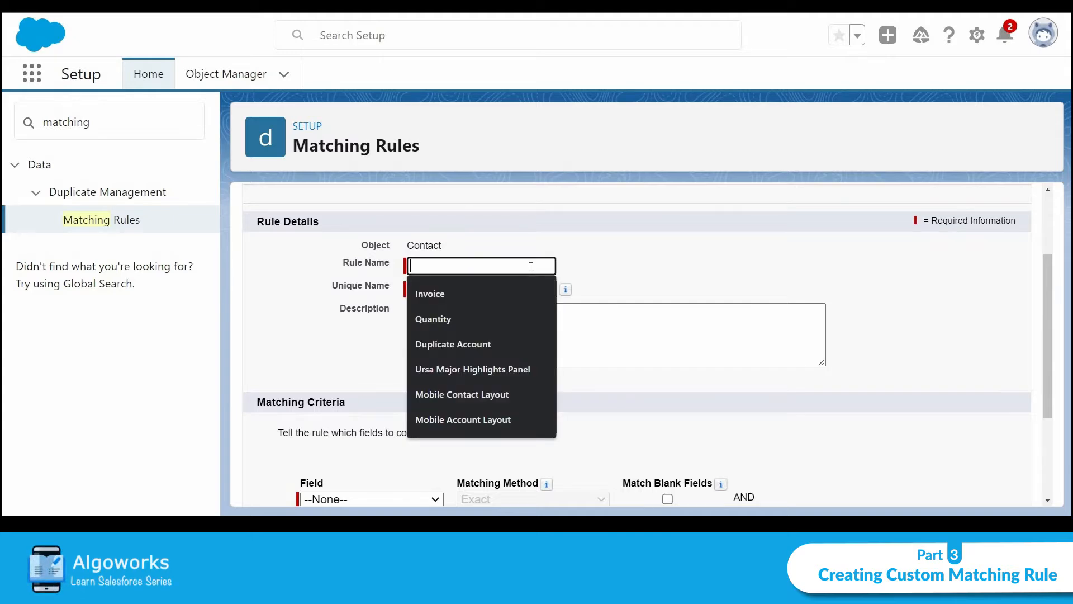
text(Custom)
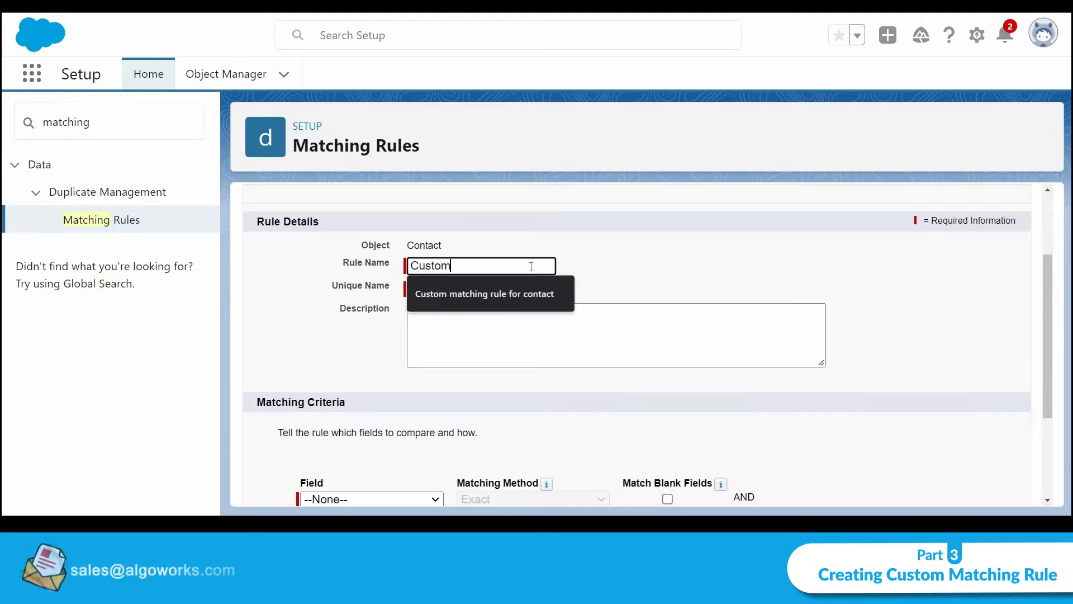
key(Down)
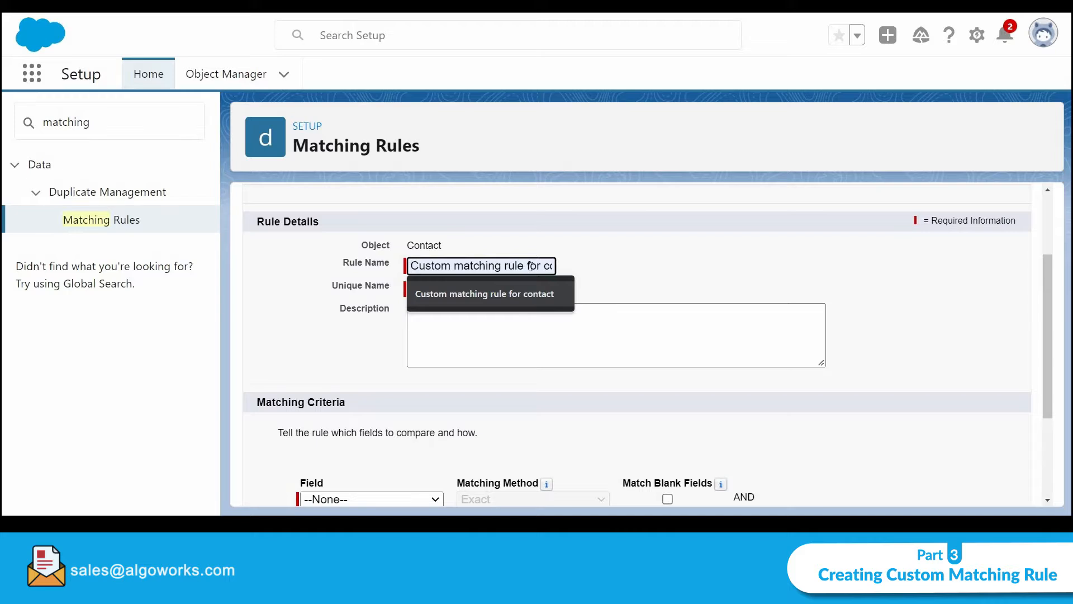
key(Return)
click(668, 279)
scroll(689, 401, down, 2)
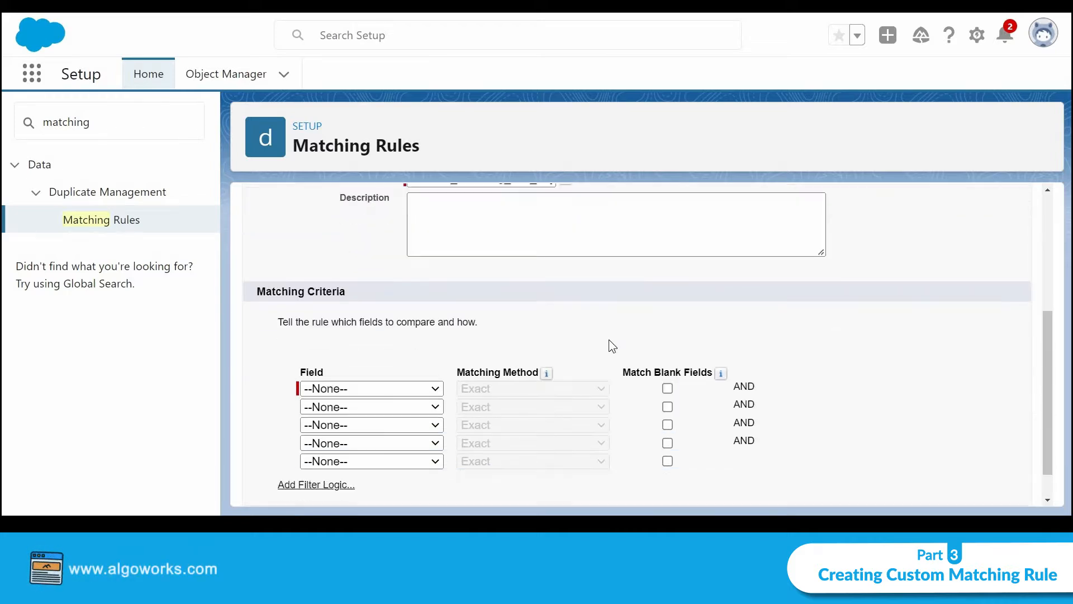
scroll(608, 340, down, 1)
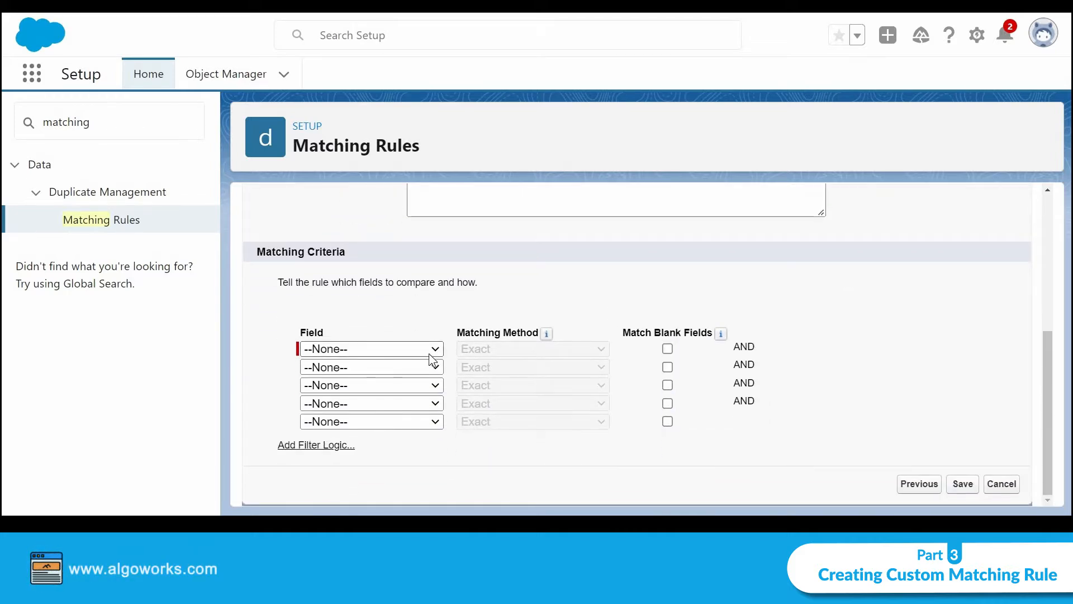
Add criteria First Name Fuzzy, Last Name Fuzzy and Email Exact
click(433, 350)
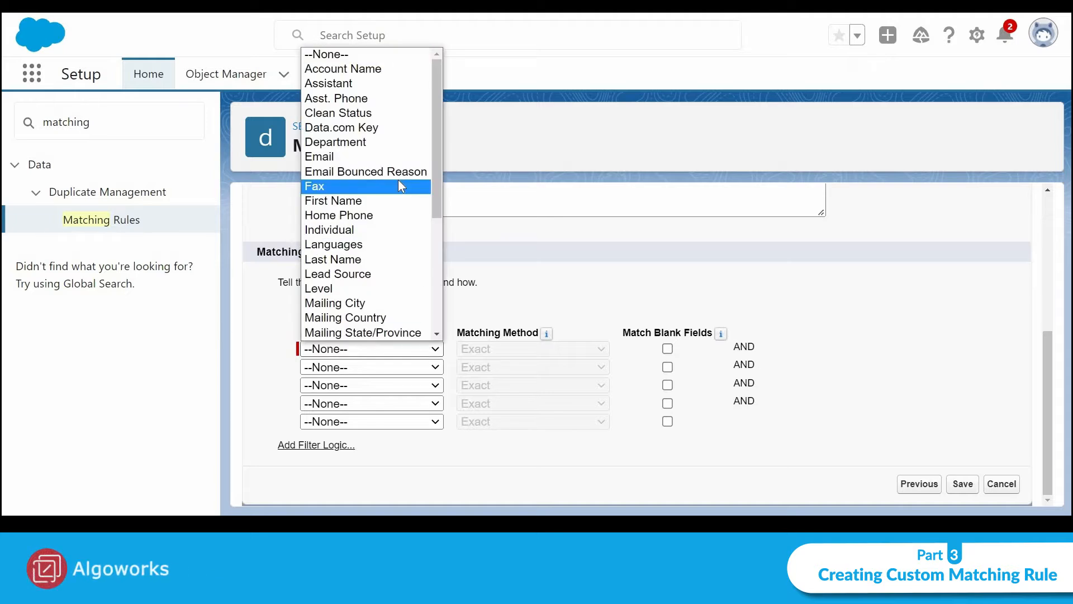
click(398, 200)
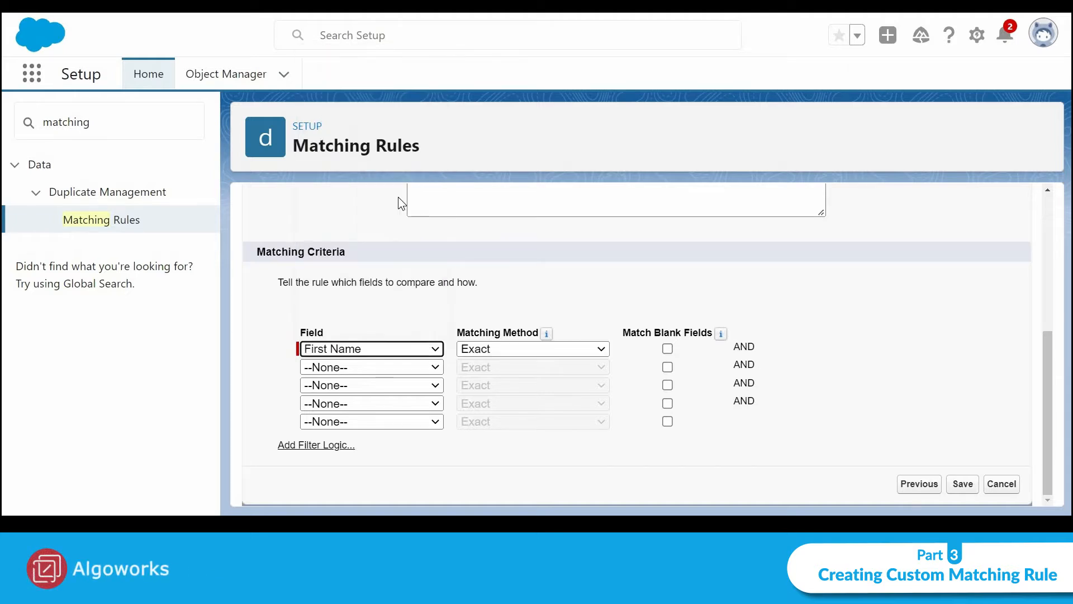
click(508, 350)
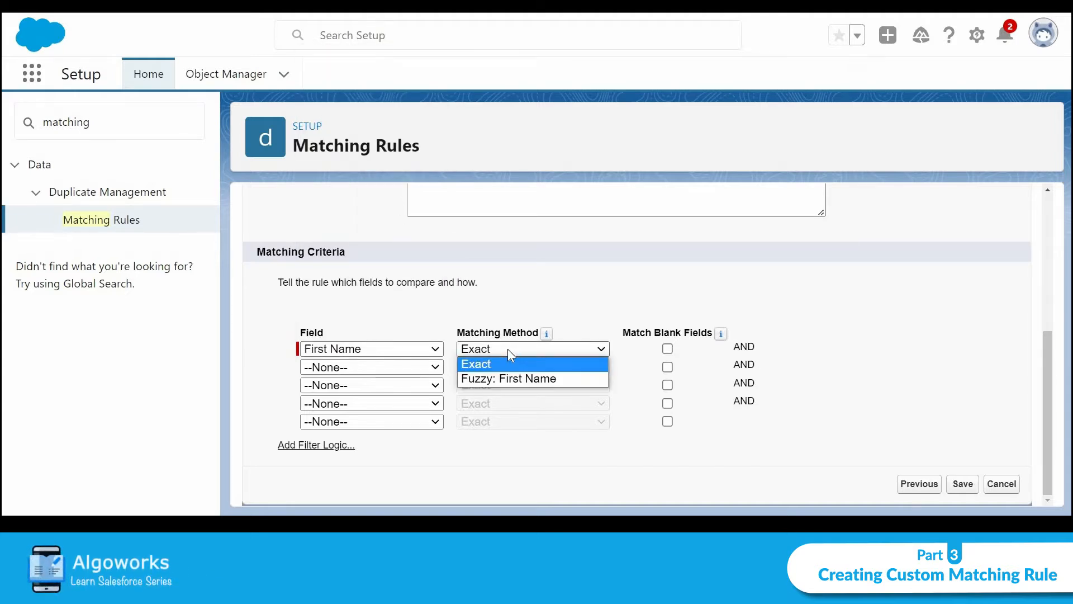
click(507, 379)
click(387, 367)
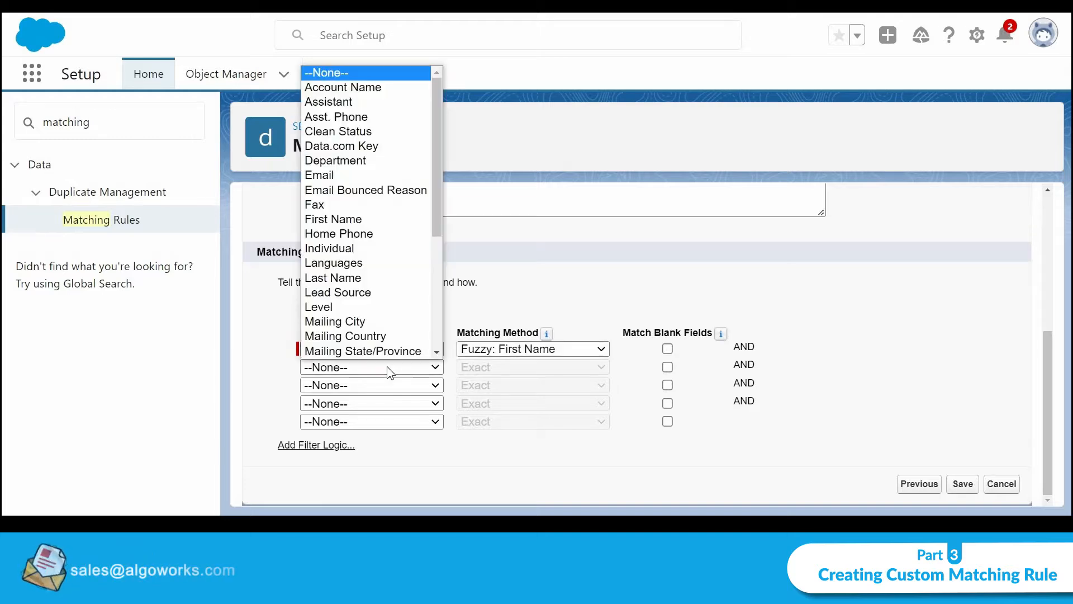
click(396, 276)
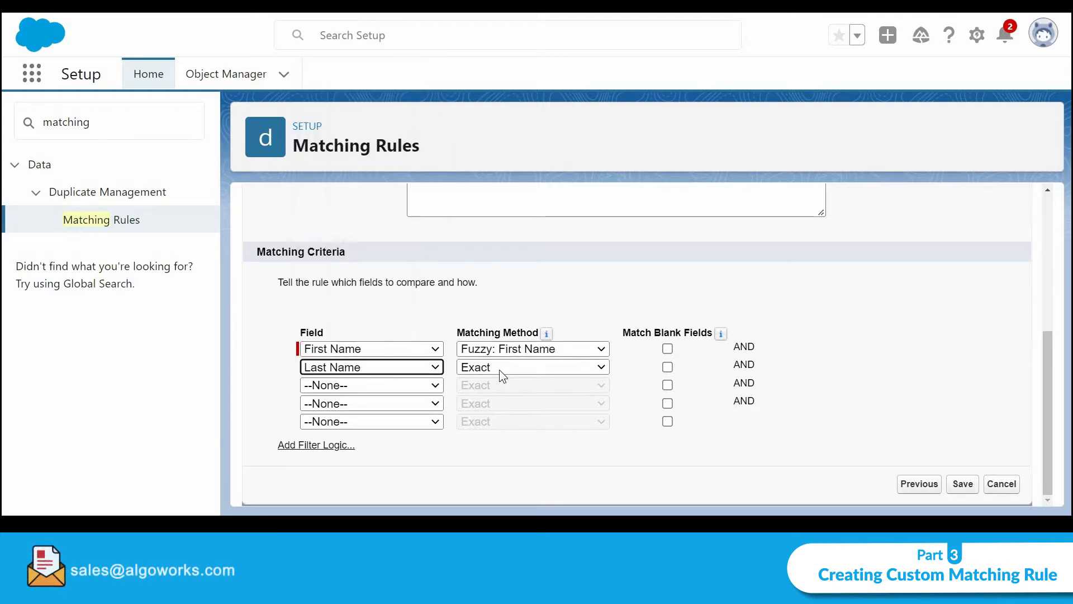
click(498, 367)
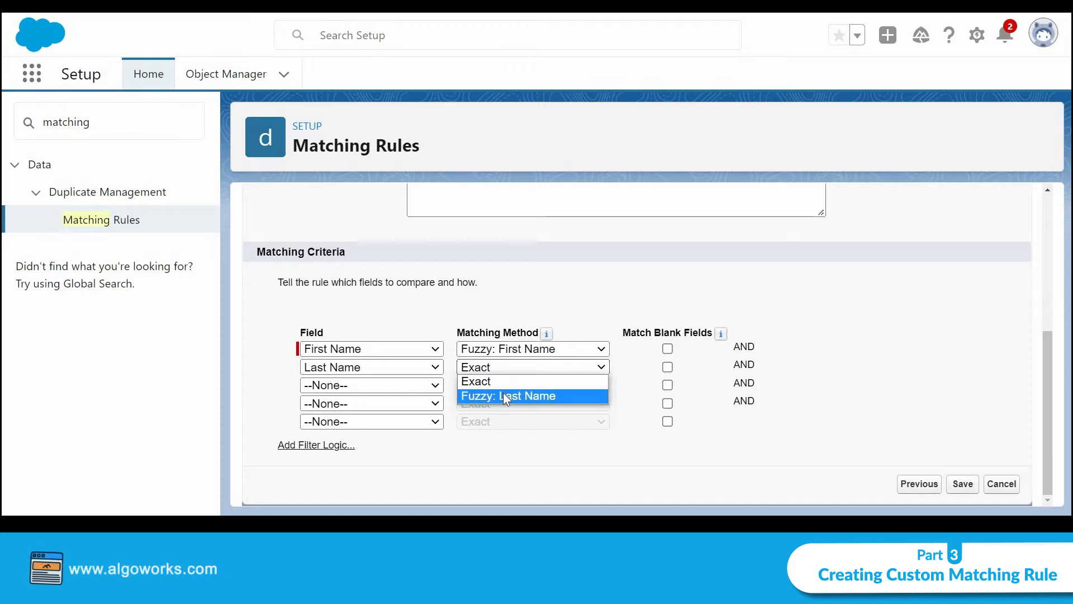
click(503, 395)
click(387, 385)
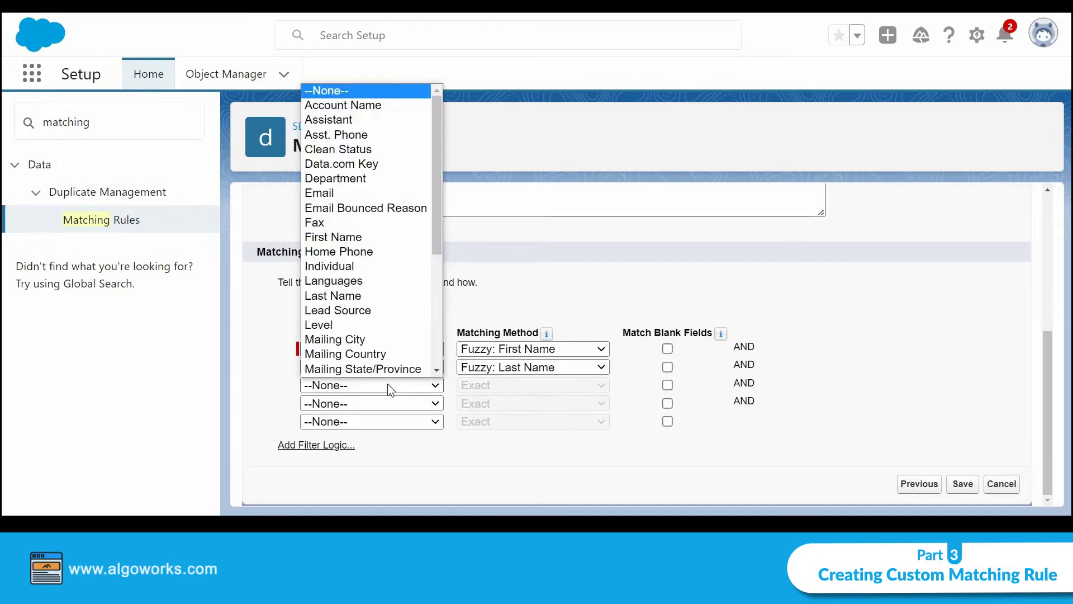
click(388, 192)
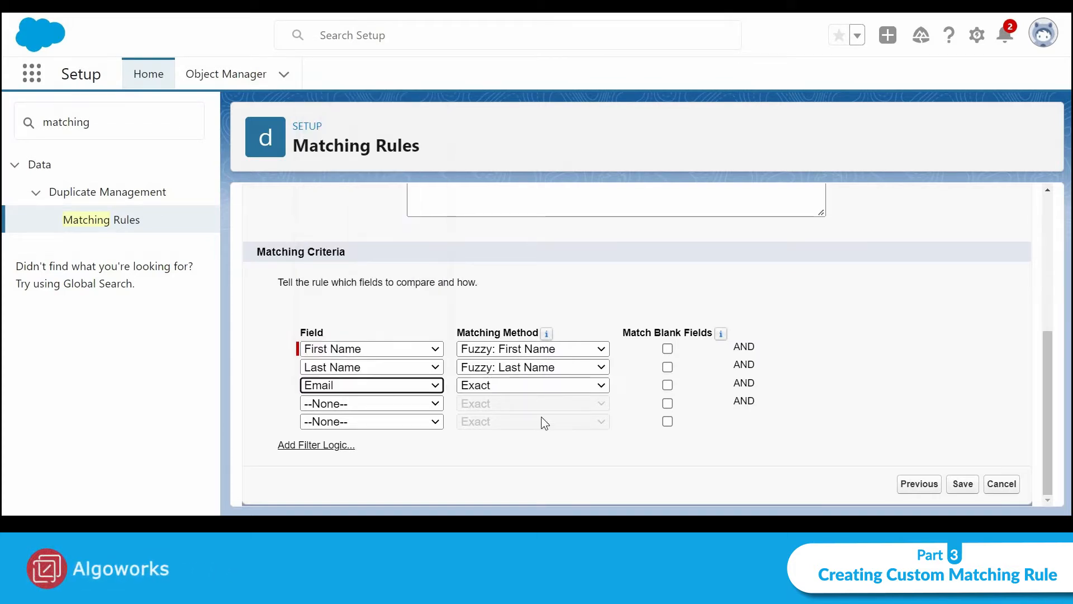
Add criteria Account Name with Fuzzy: Company Name and Title with Fuzzy matching
click(410, 406)
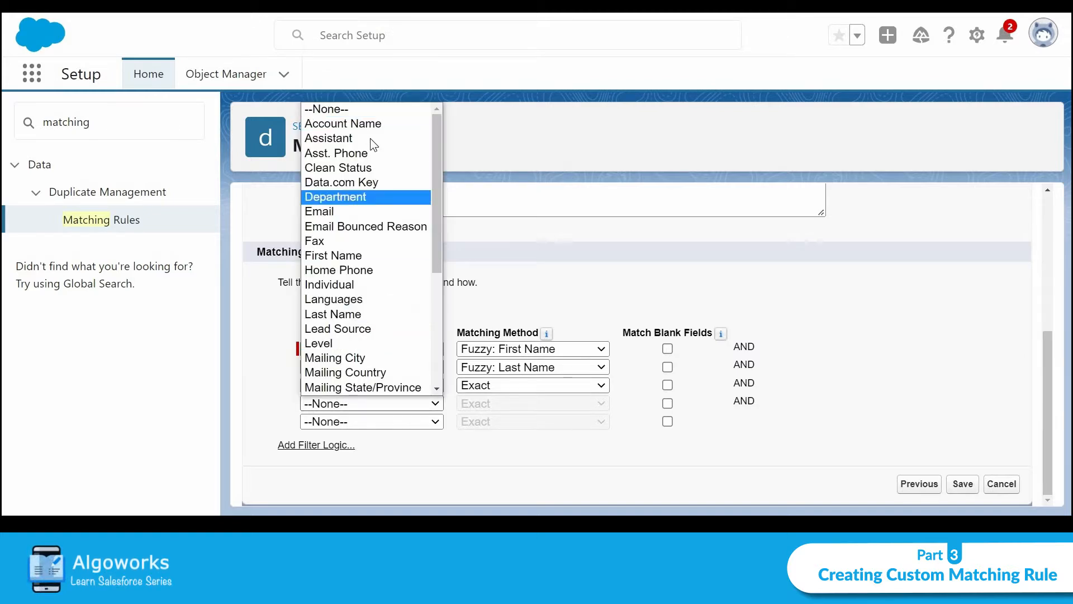
click(369, 123)
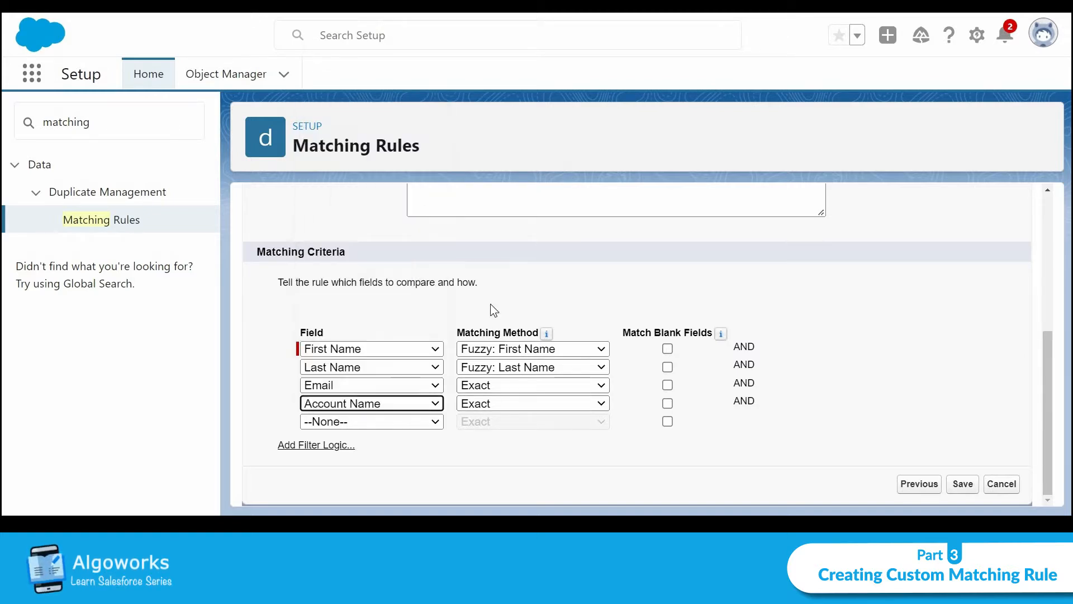
click(498, 406)
click(510, 433)
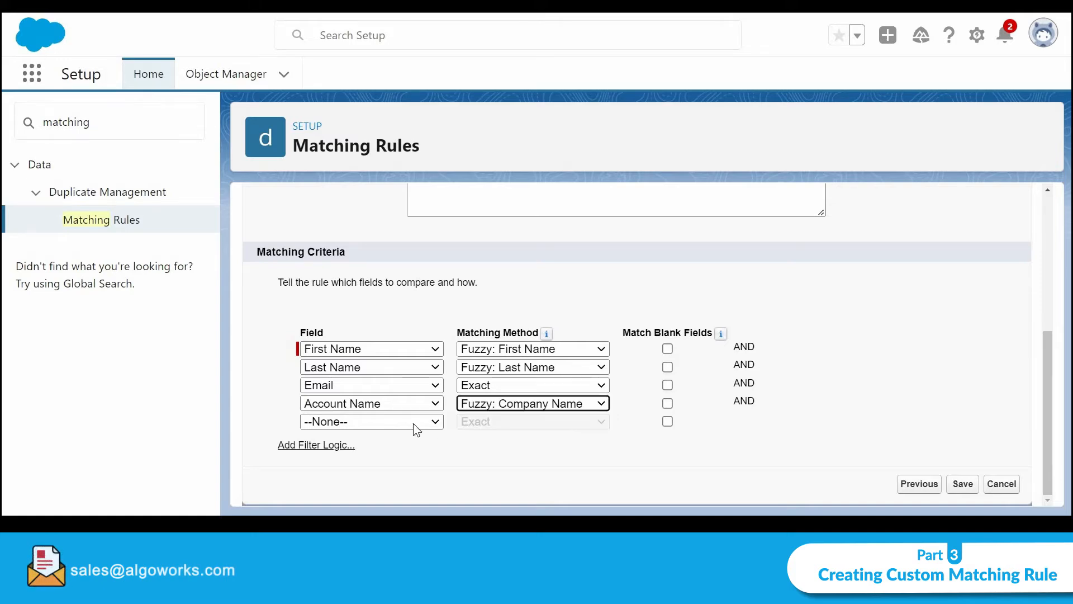
click(414, 422)
scroll(391, 391, down, 1)
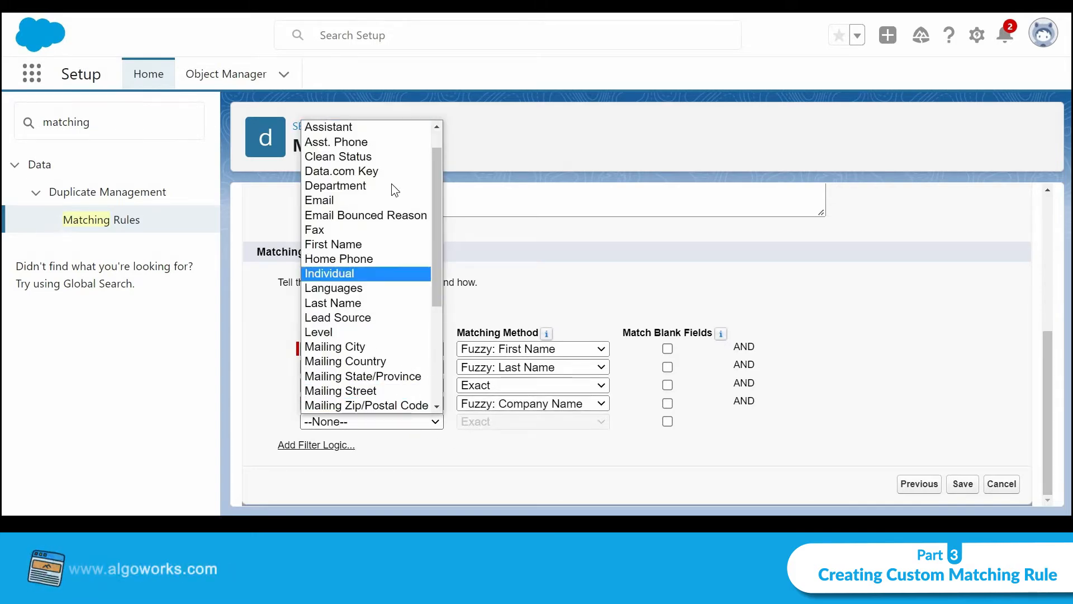
scroll(384, 348, down, 5)
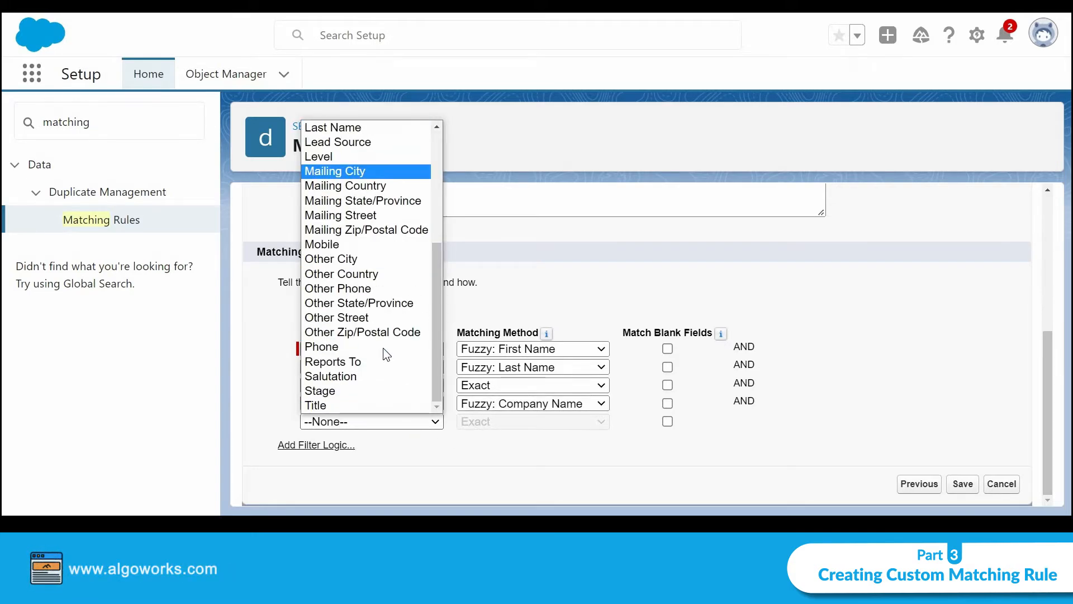
click(372, 402)
click(557, 423)
click(551, 450)
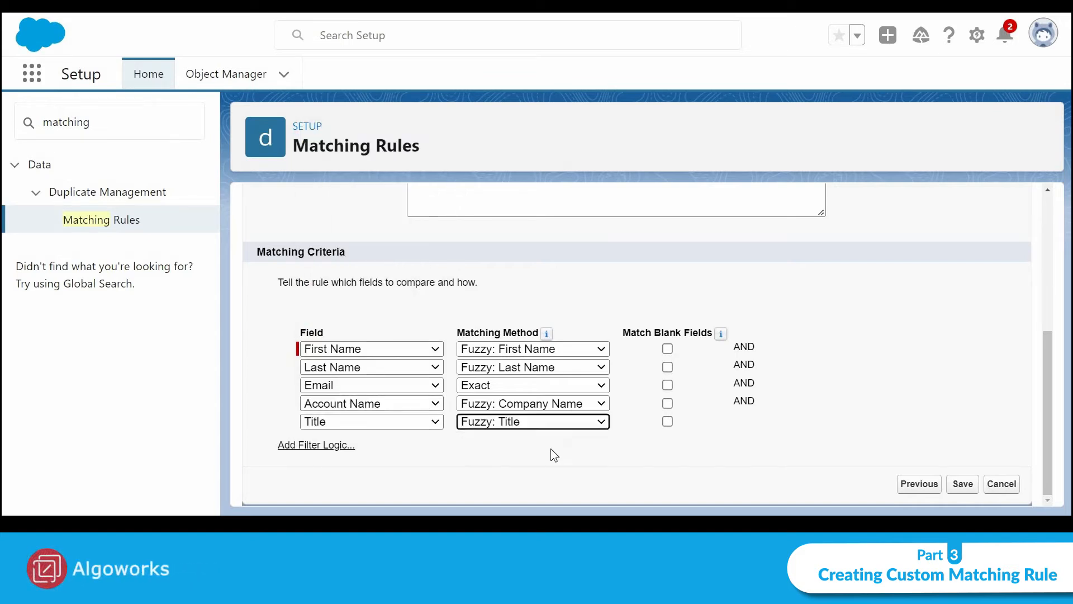
click(339, 446)
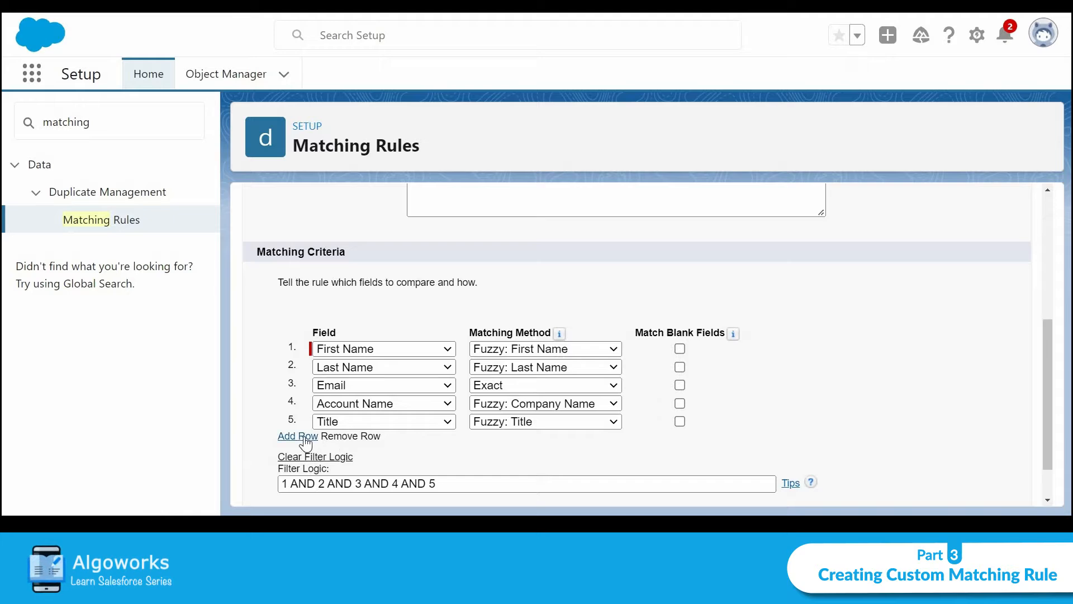
click(312, 437)
click(337, 441)
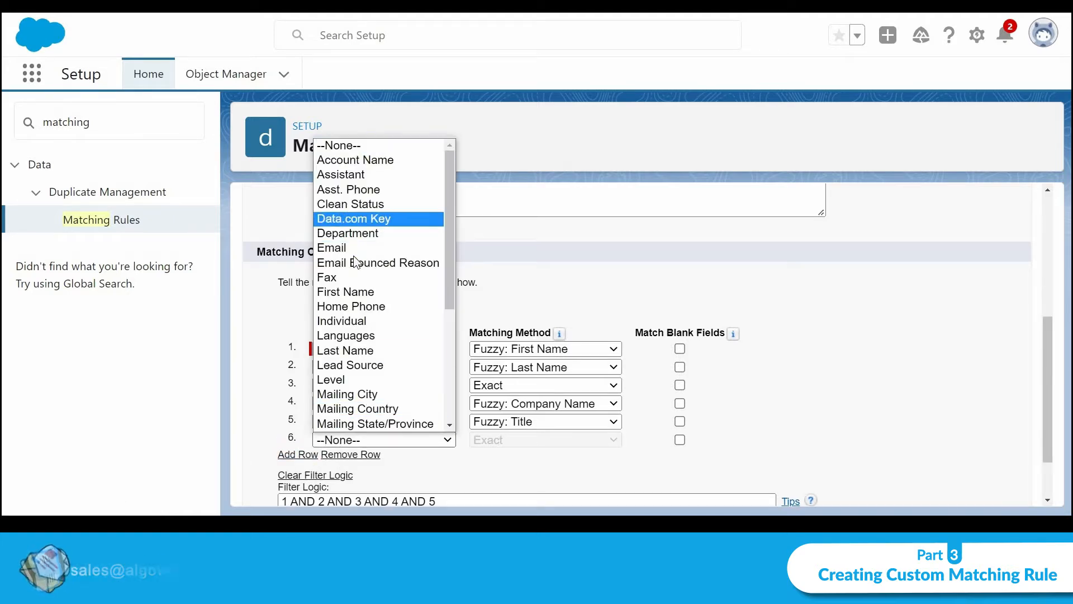
scroll(353, 258, down, 4)
scroll(354, 256, up, 5)
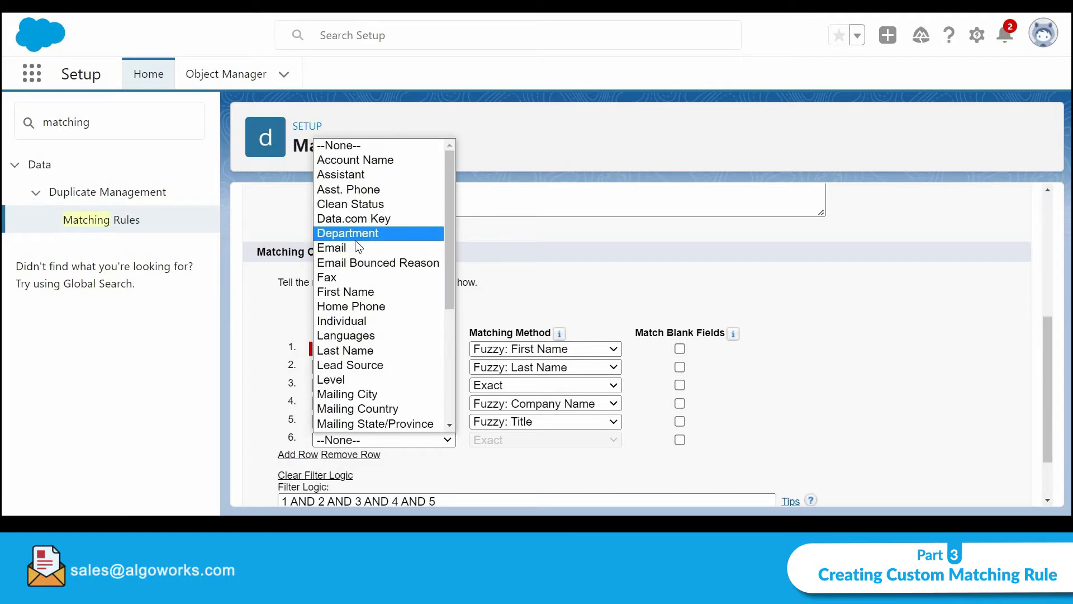
click(354, 240)
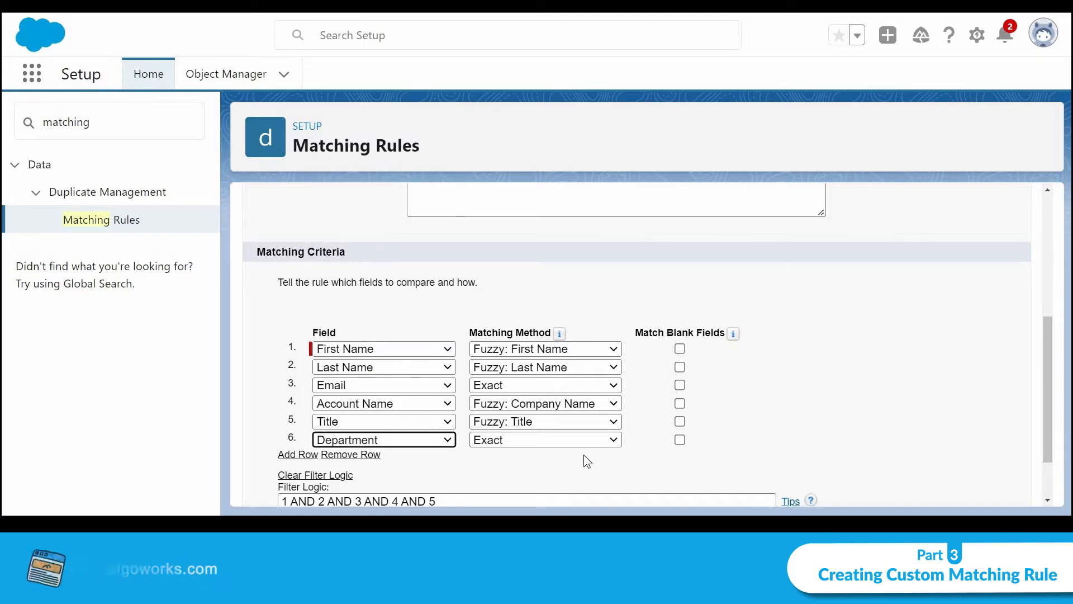
scroll(584, 454, down, 2)
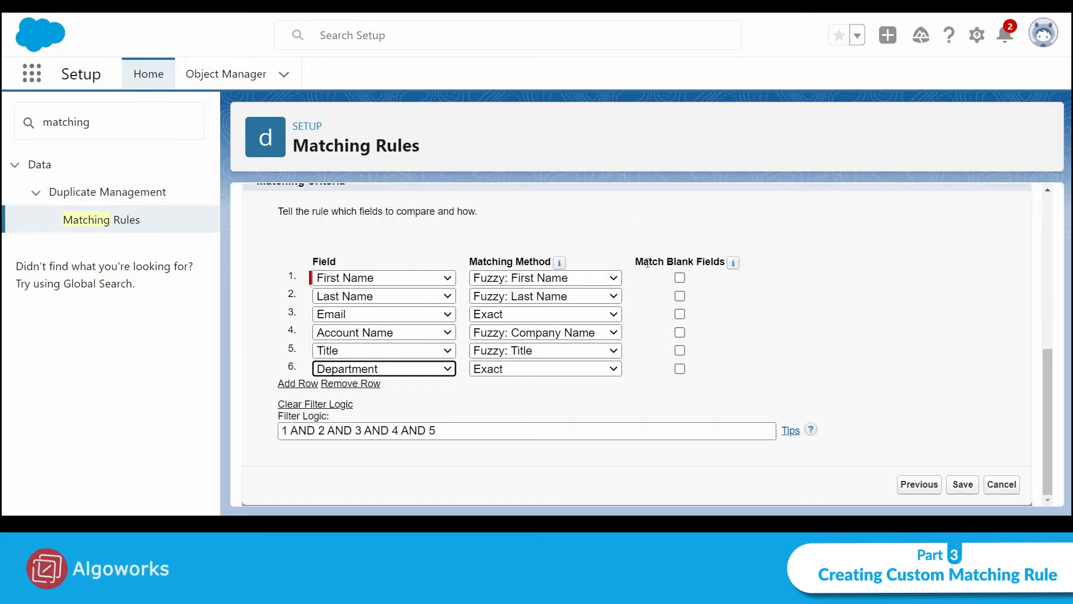
drag(644, 263, 704, 263)
click(713, 304)
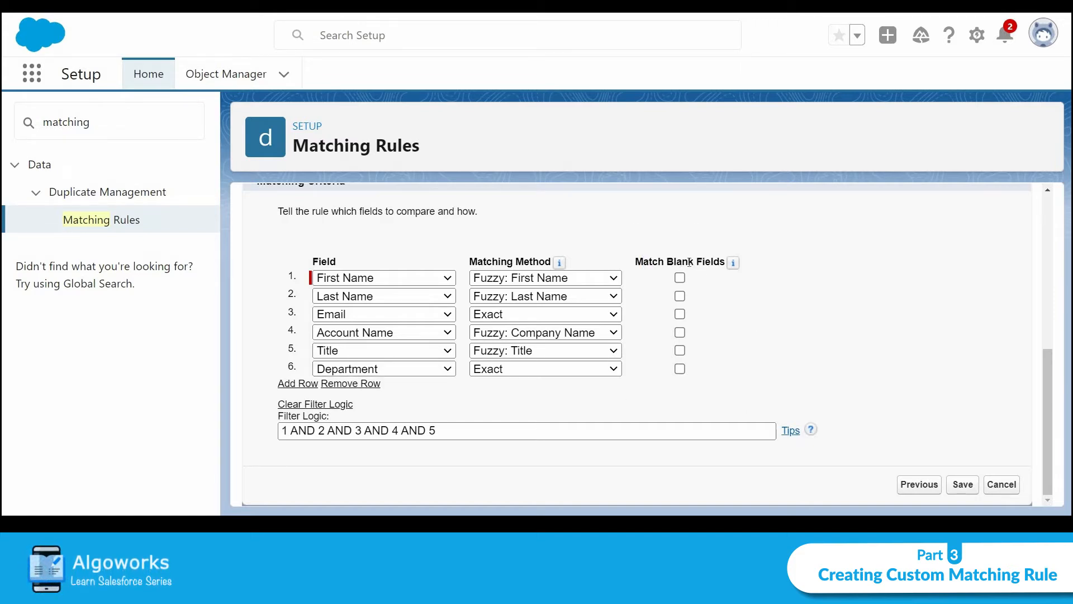
click(360, 437)
click(359, 437)
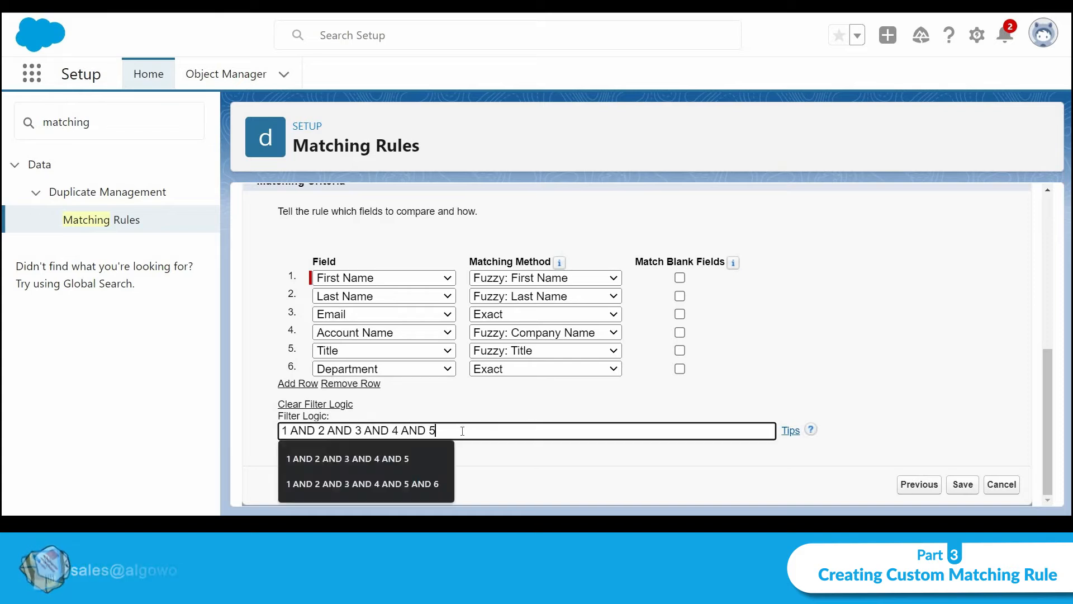
click(421, 482)
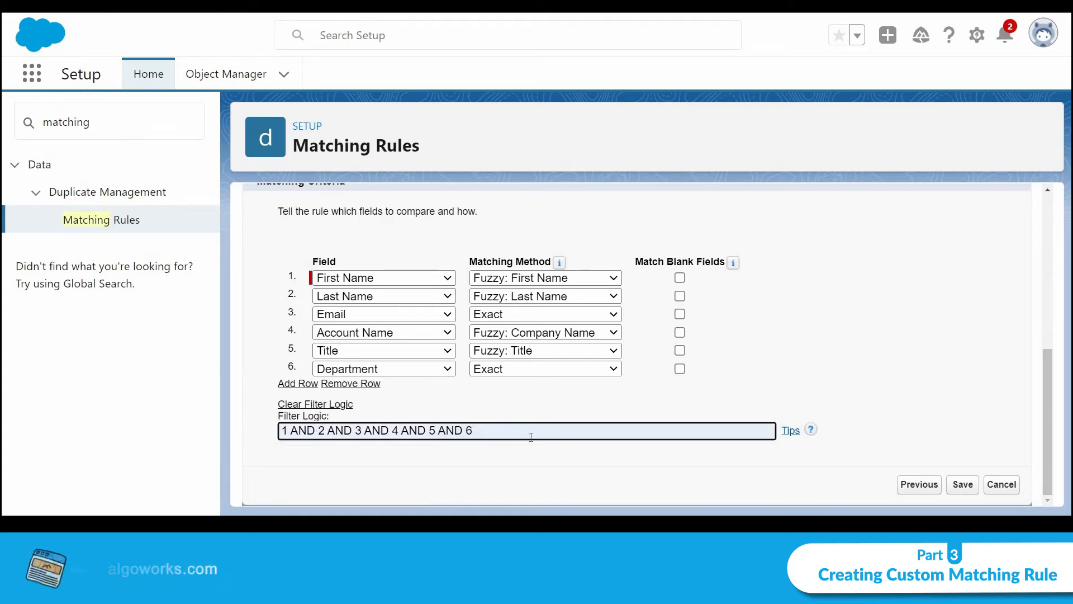
triple_click(512, 430)
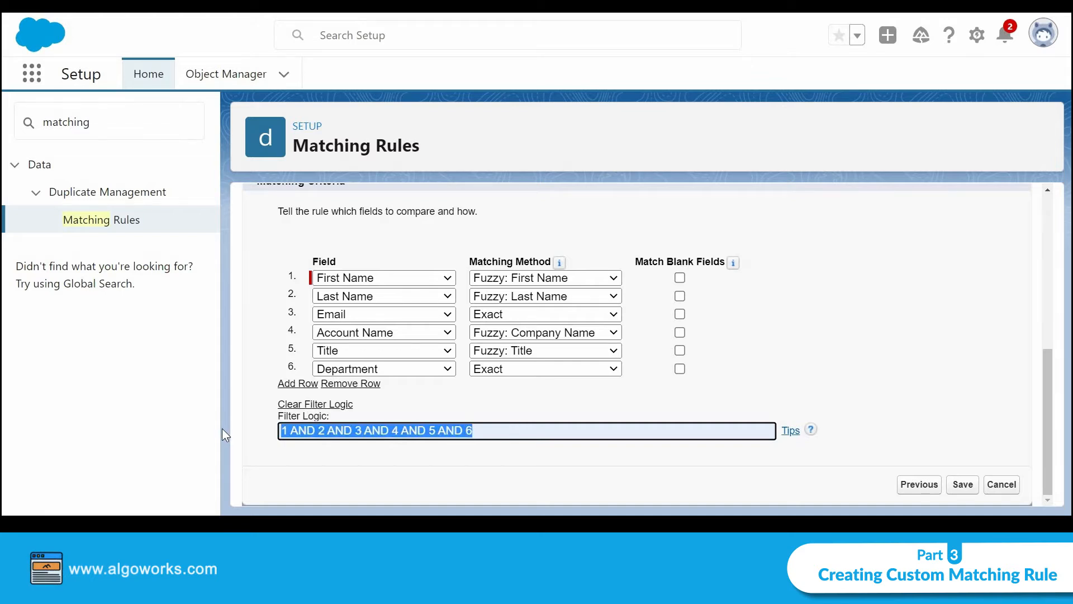
click(543, 417)
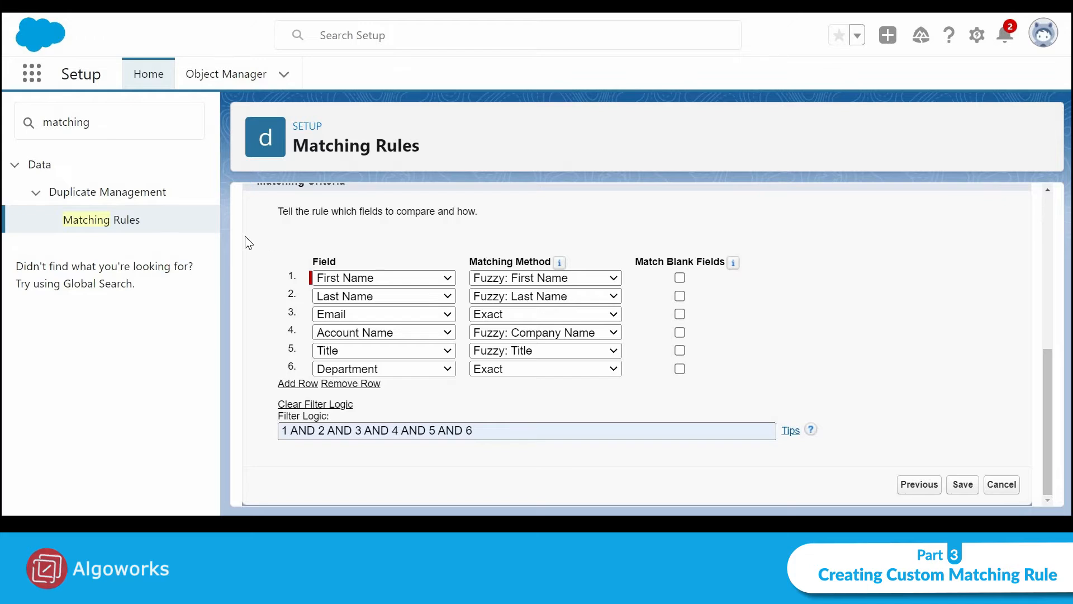
drag(776, 262, 713, 377)
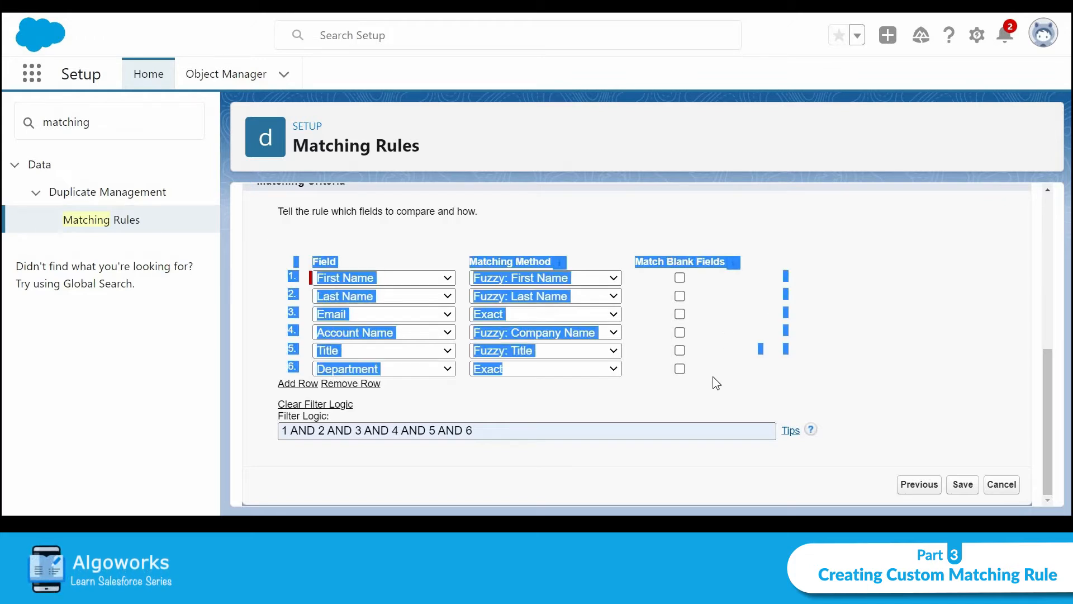
click(634, 215)
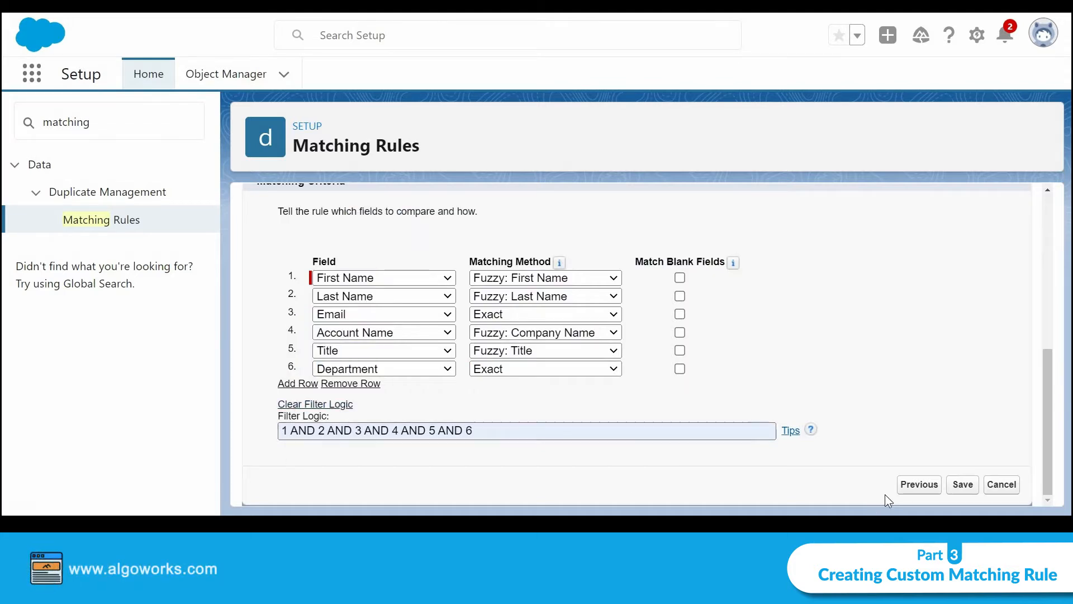
Save the Custom matching rule for contact and activate it
click(964, 489)
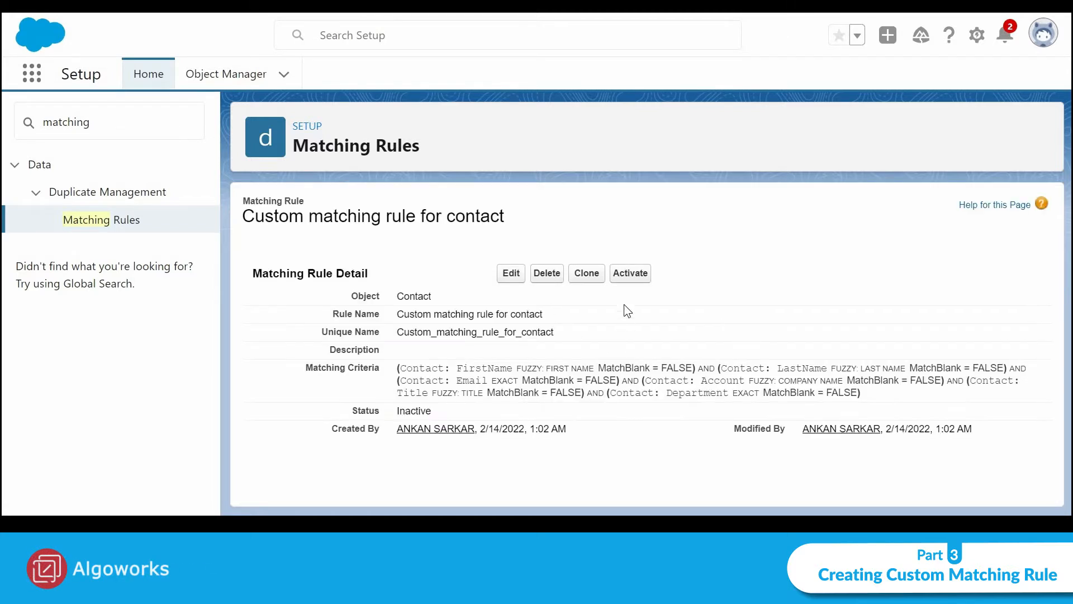
click(626, 276)
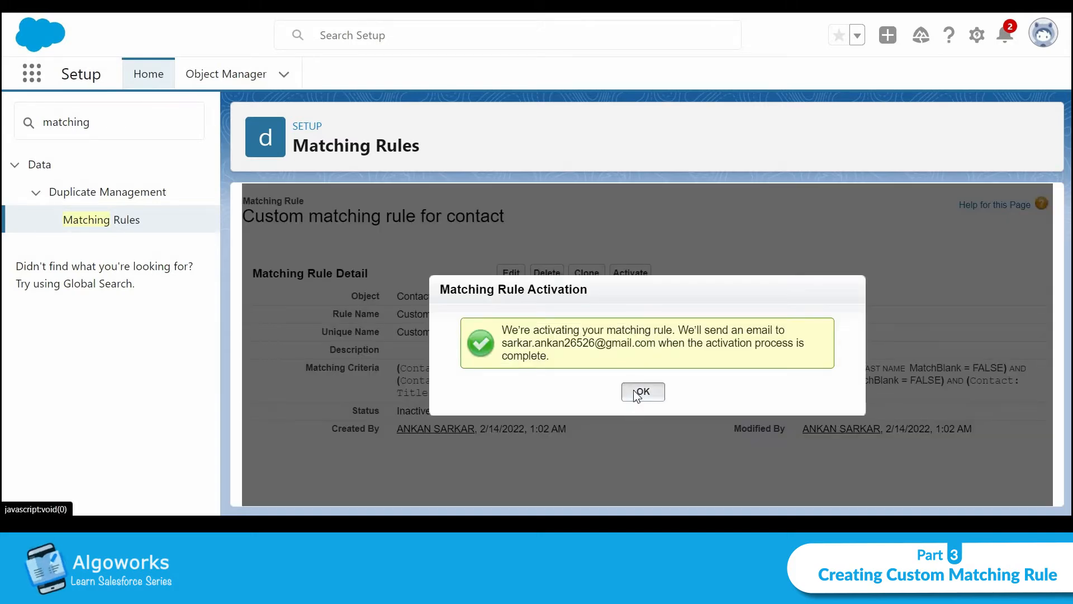
click(639, 391)
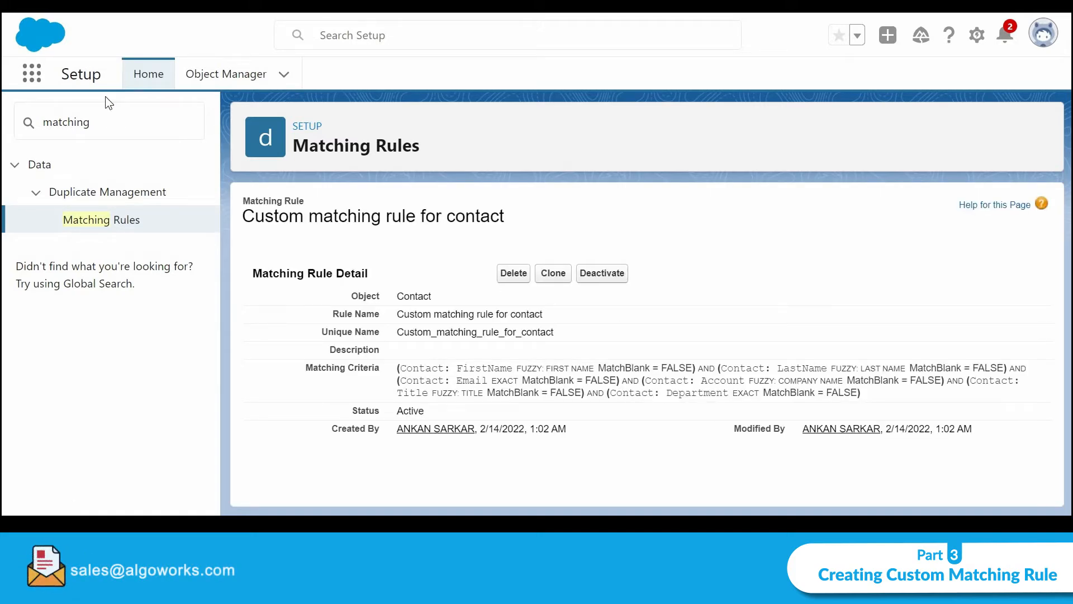
Search Setup for 'duplicate' and go to Duplicate Rules
double_click(78, 112)
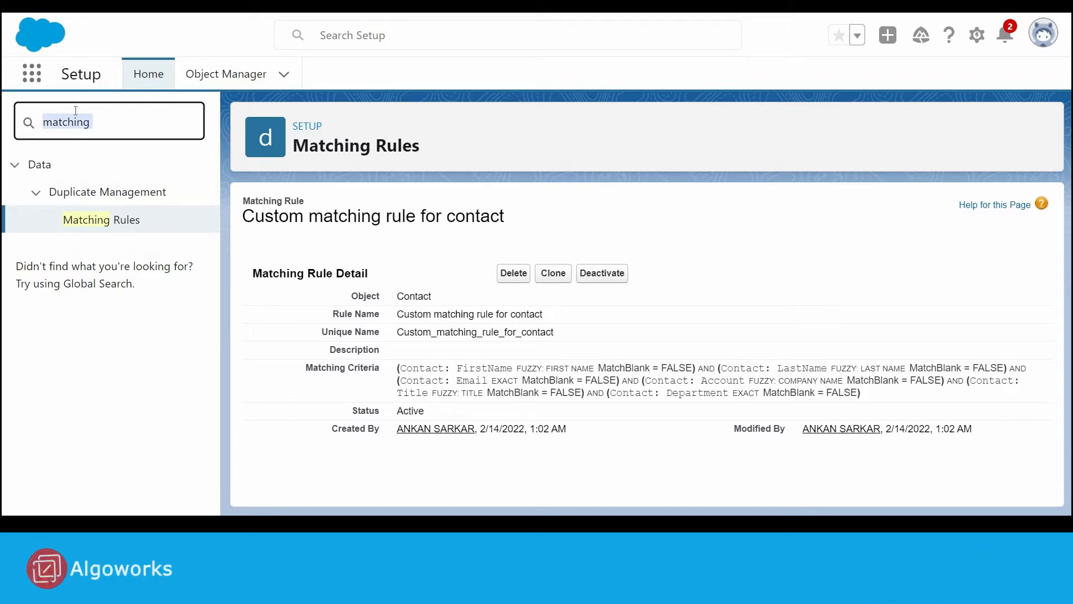
text(du)
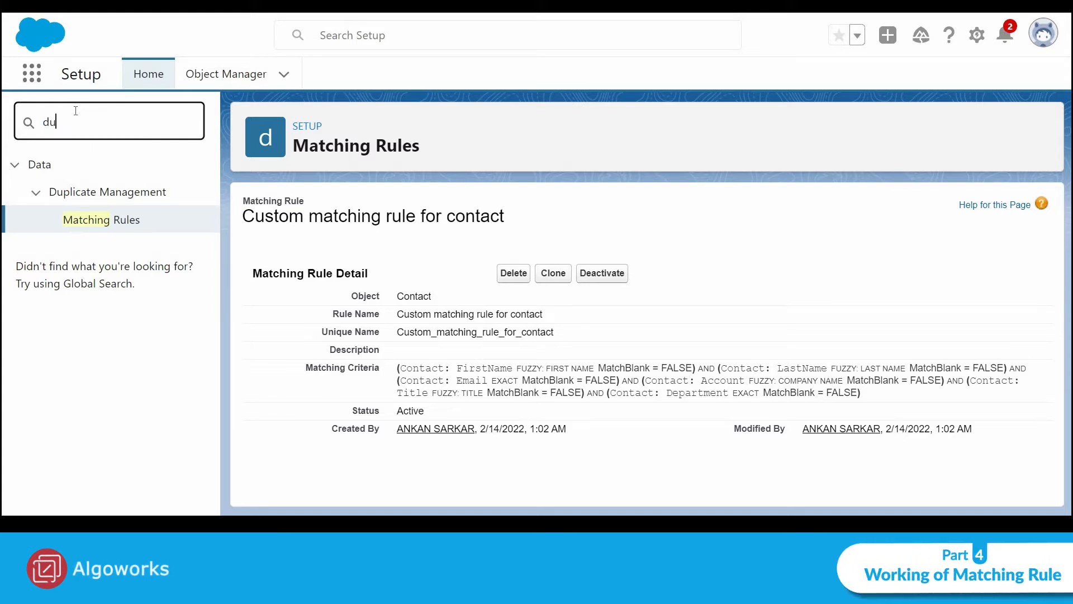
text(plicate)
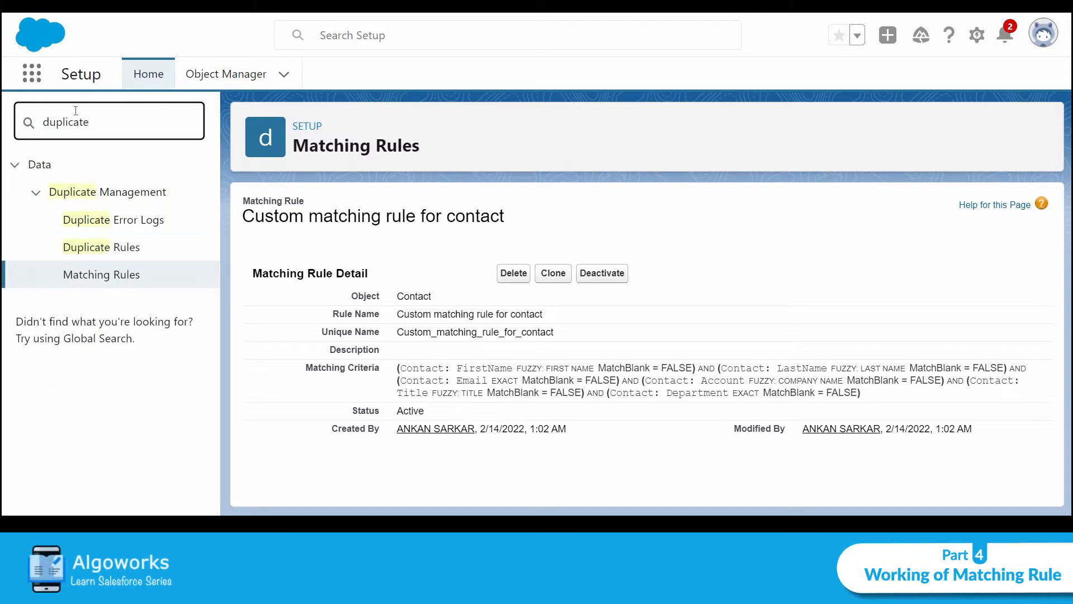
click(105, 248)
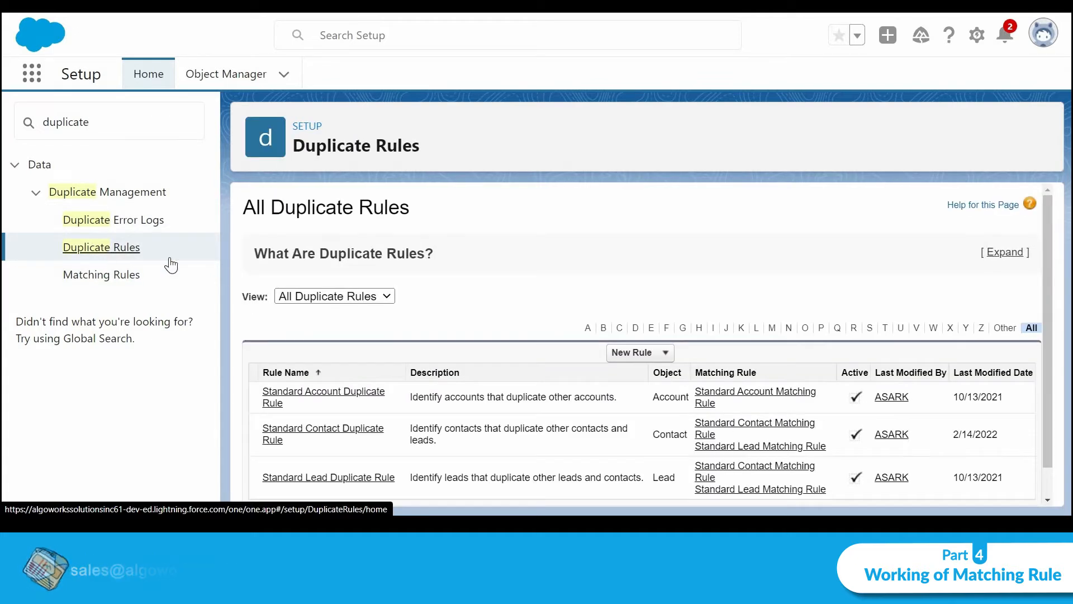
Edit Standard Contact Duplicate Rule to use 'Custom matching rule for contact' as its Contacts Matching Rule, then save
scroll(394, 262, down, 1)
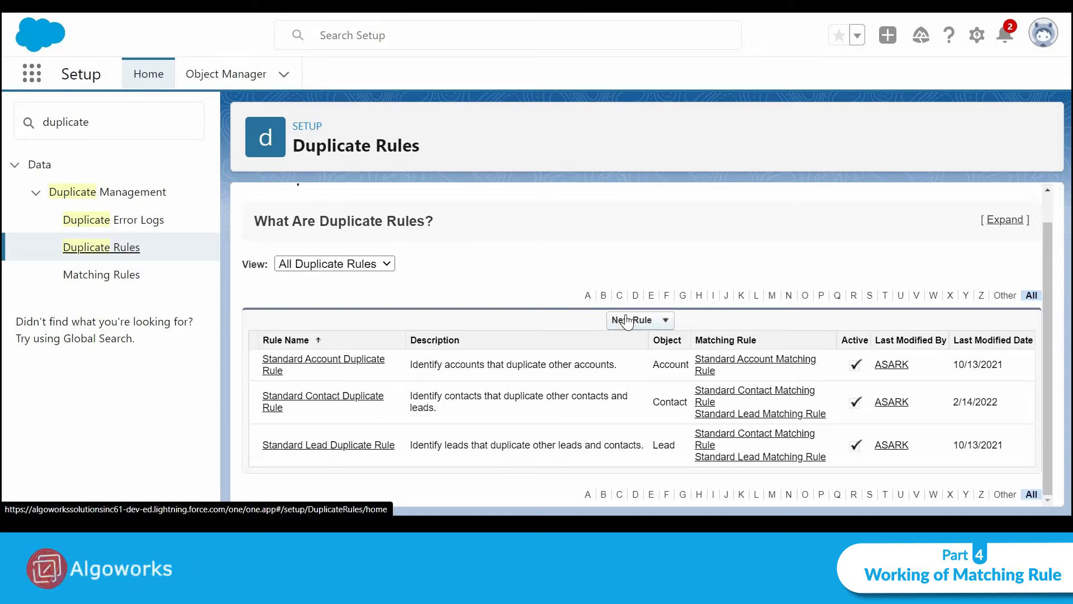
click(345, 404)
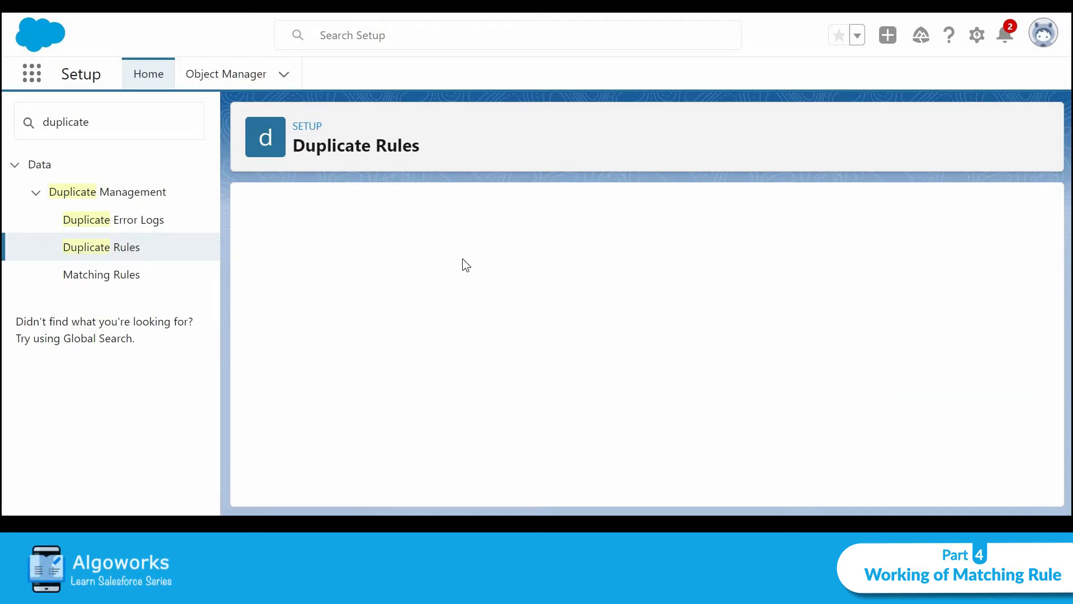
click(507, 273)
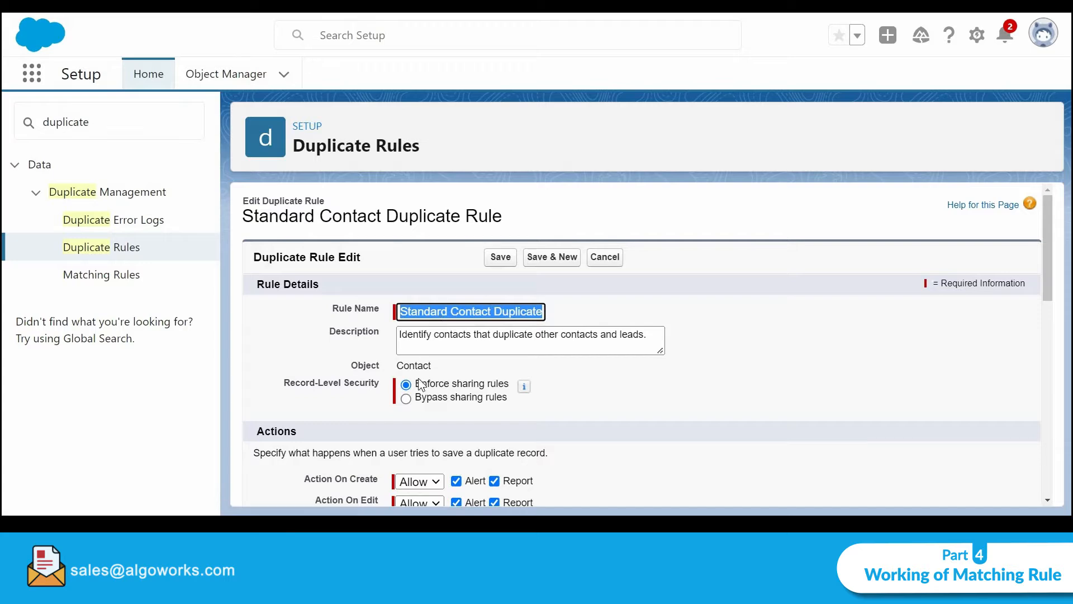
scroll(659, 406, down, 3)
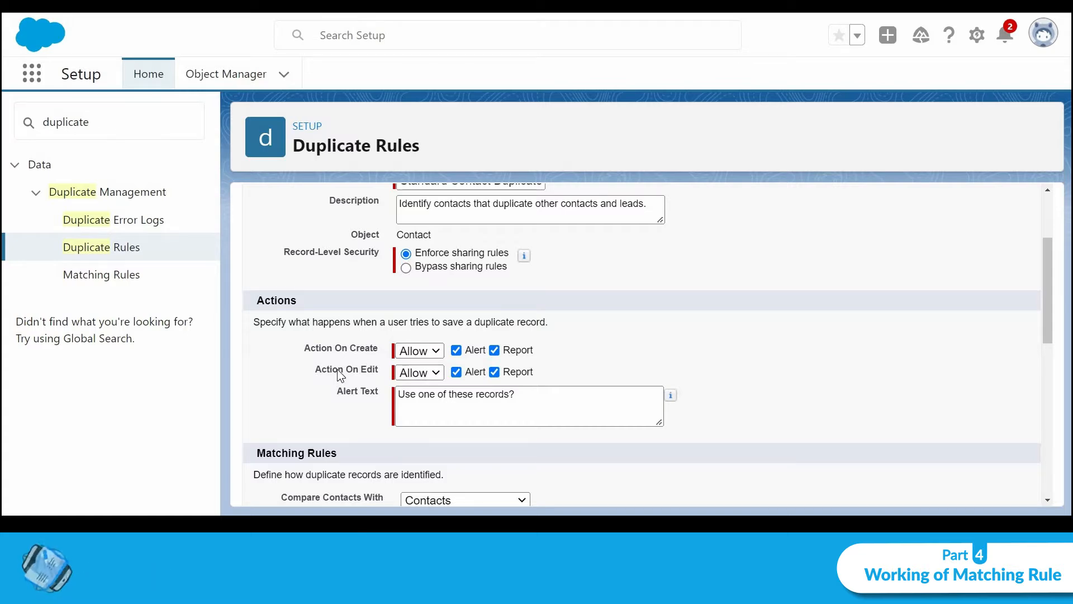
scroll(531, 341, down, 4)
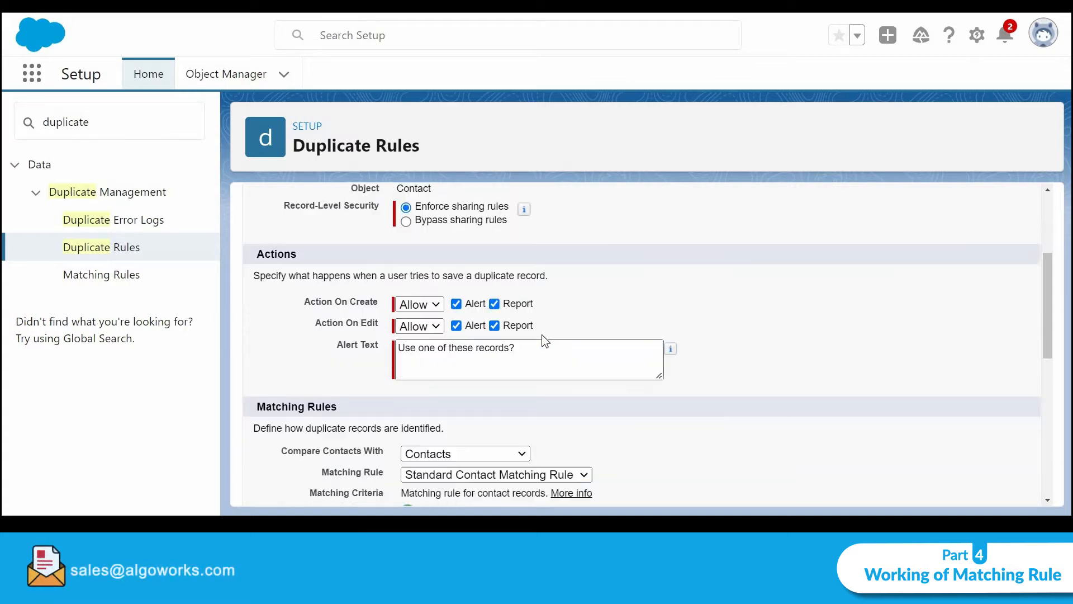
scroll(486, 274, up, 2)
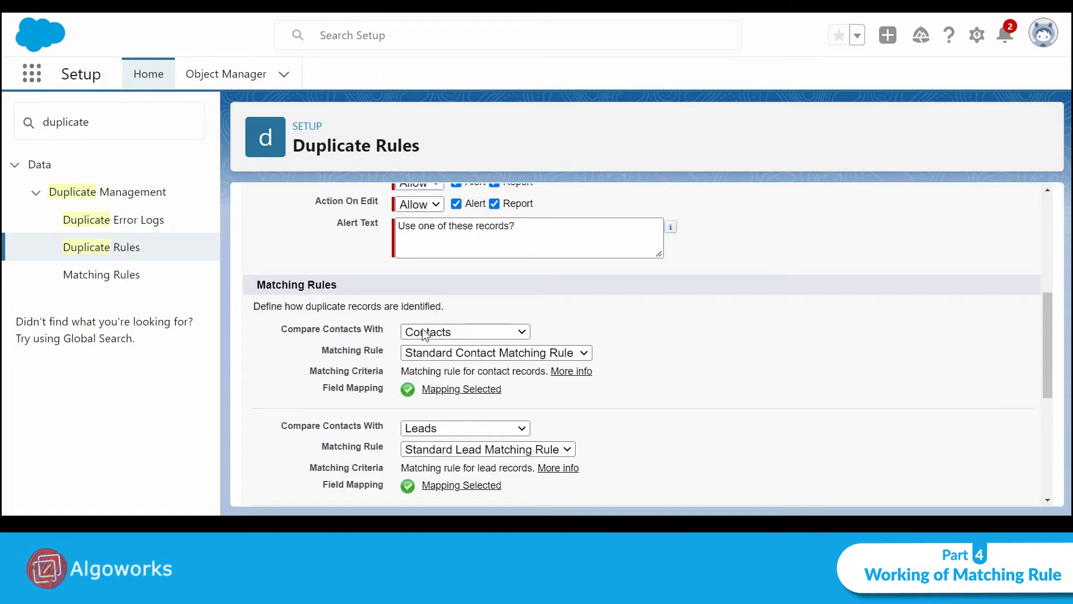
click(464, 356)
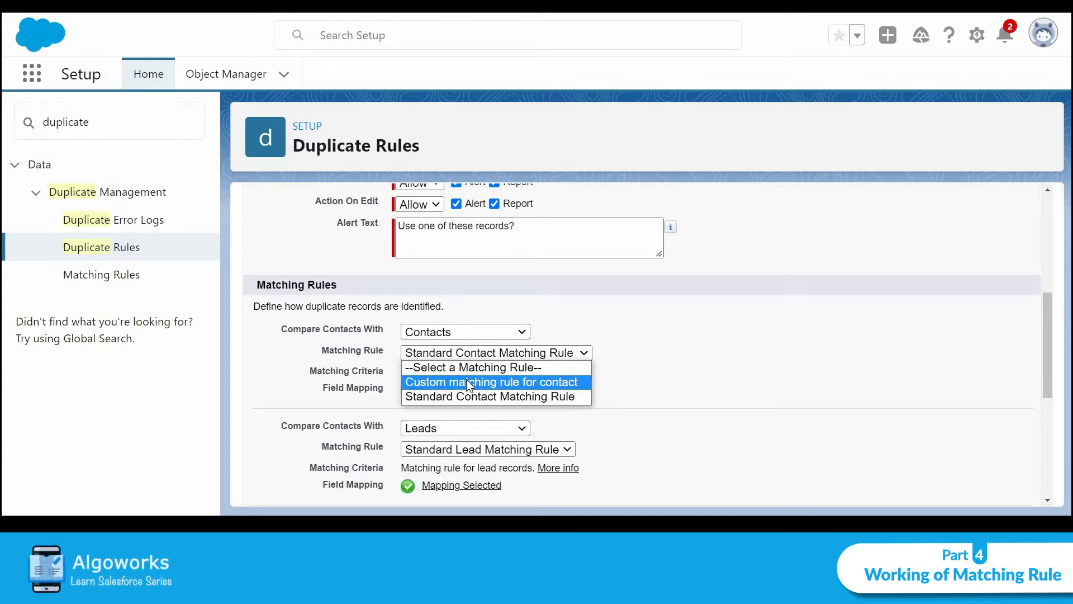
click(466, 382)
scroll(619, 333, down, 5)
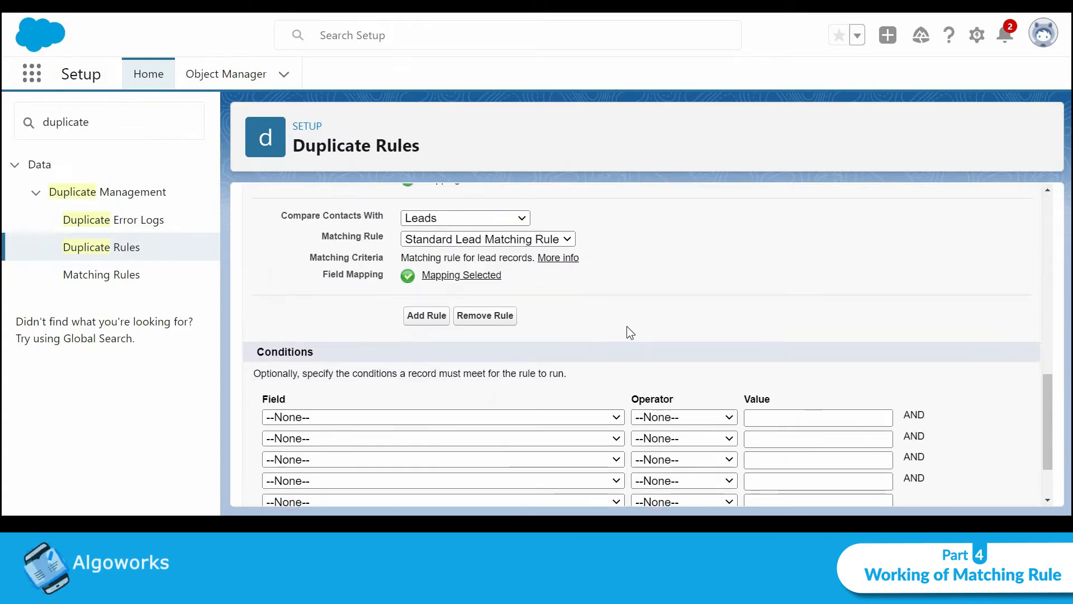
scroll(583, 297, down, 2)
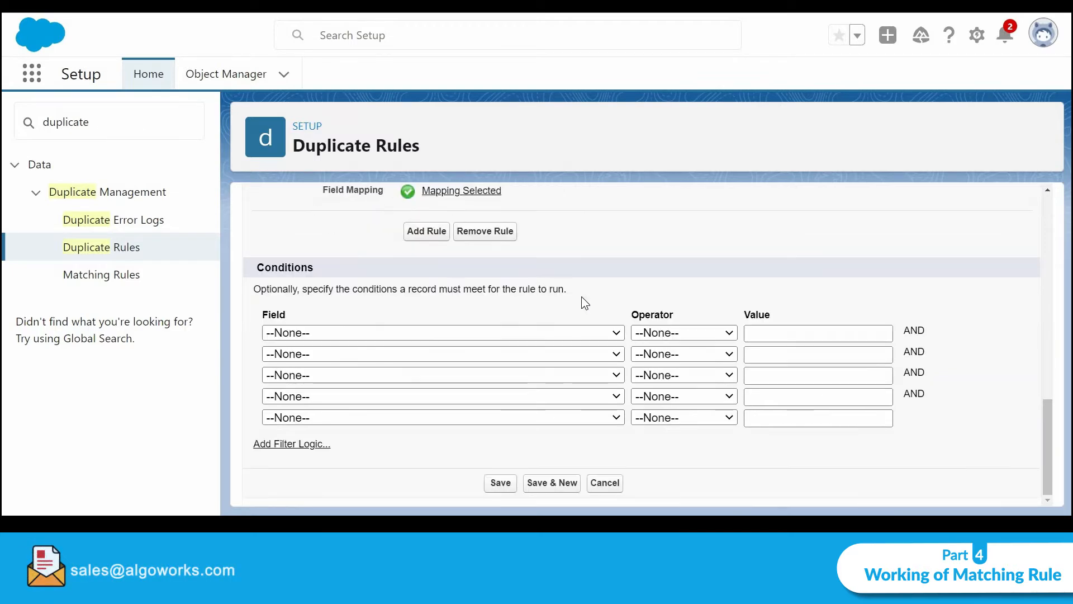
click(503, 488)
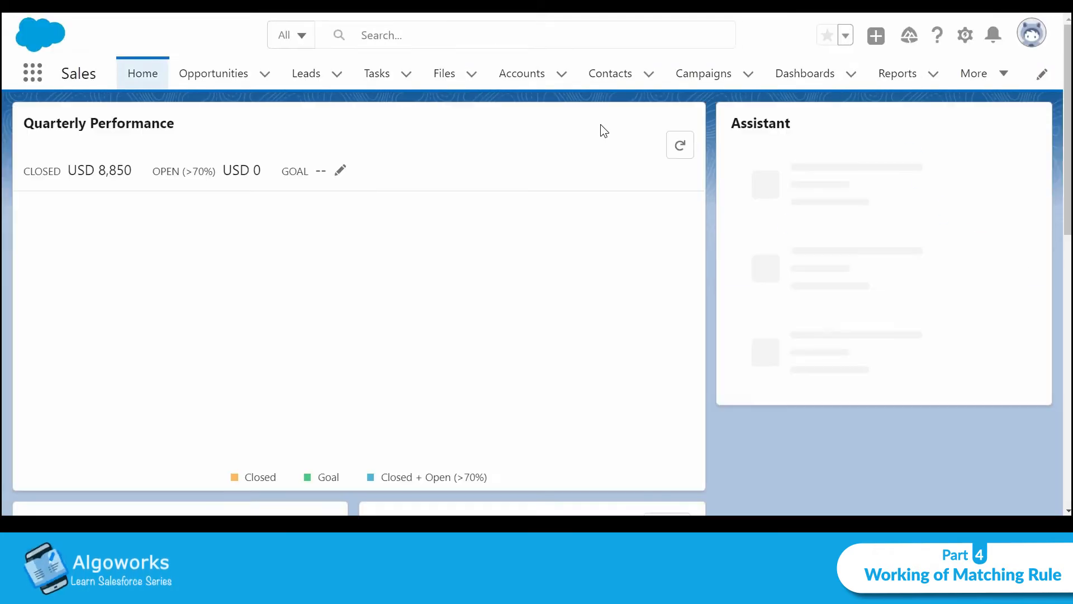
Start a new contact, entering first and last name and linking account United Oil & Gas, UK
click(607, 81)
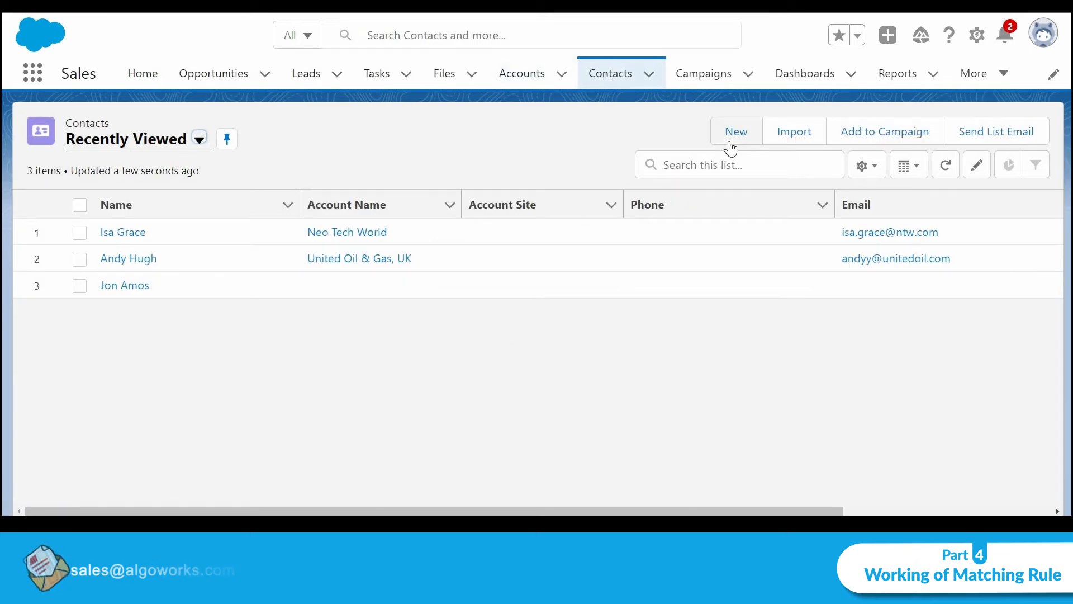
click(728, 135)
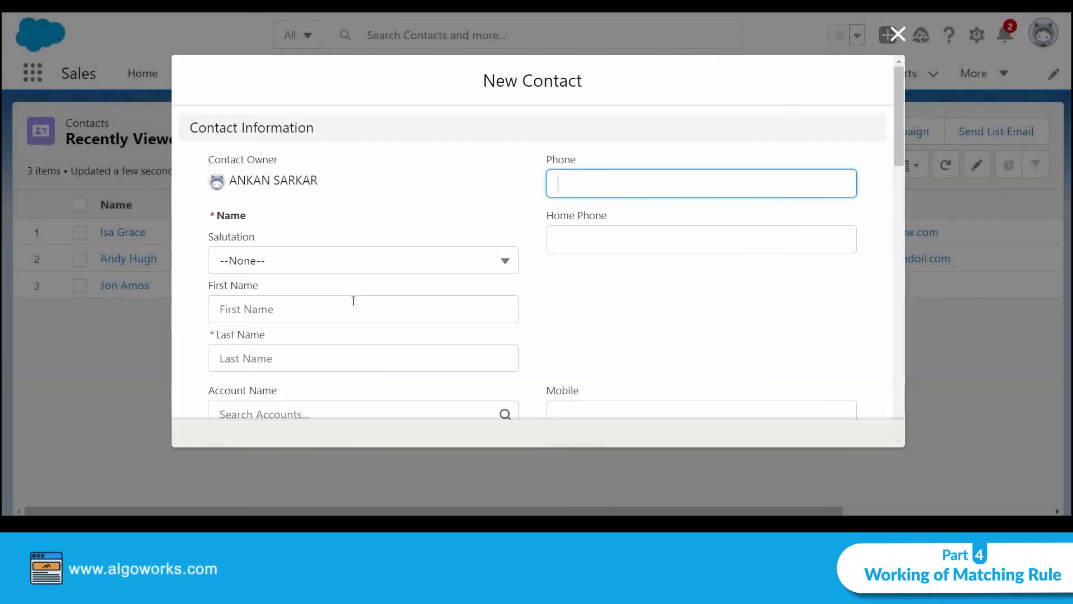
click(347, 309)
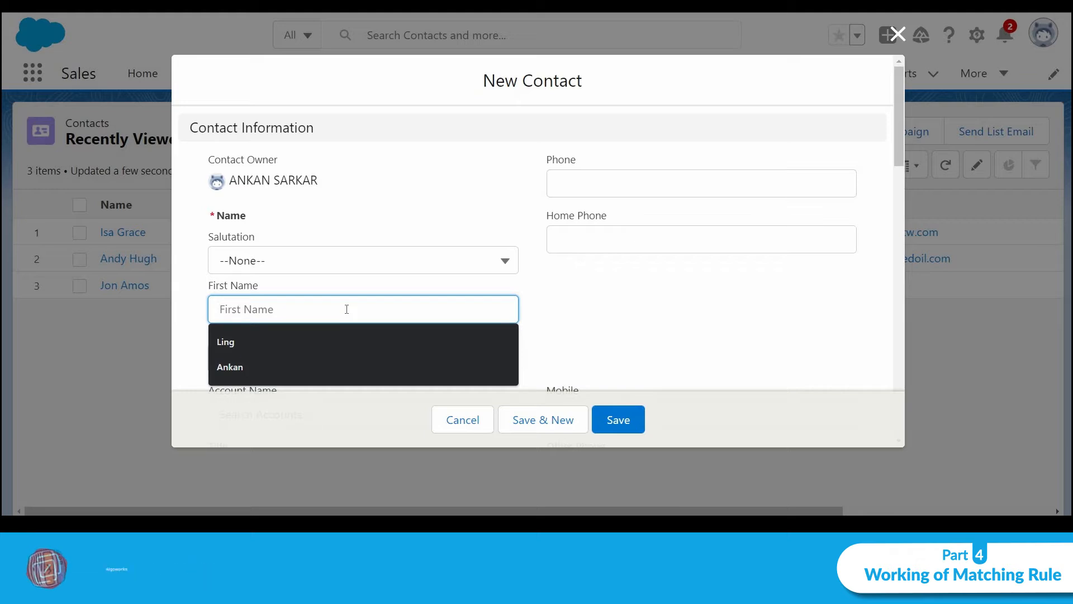
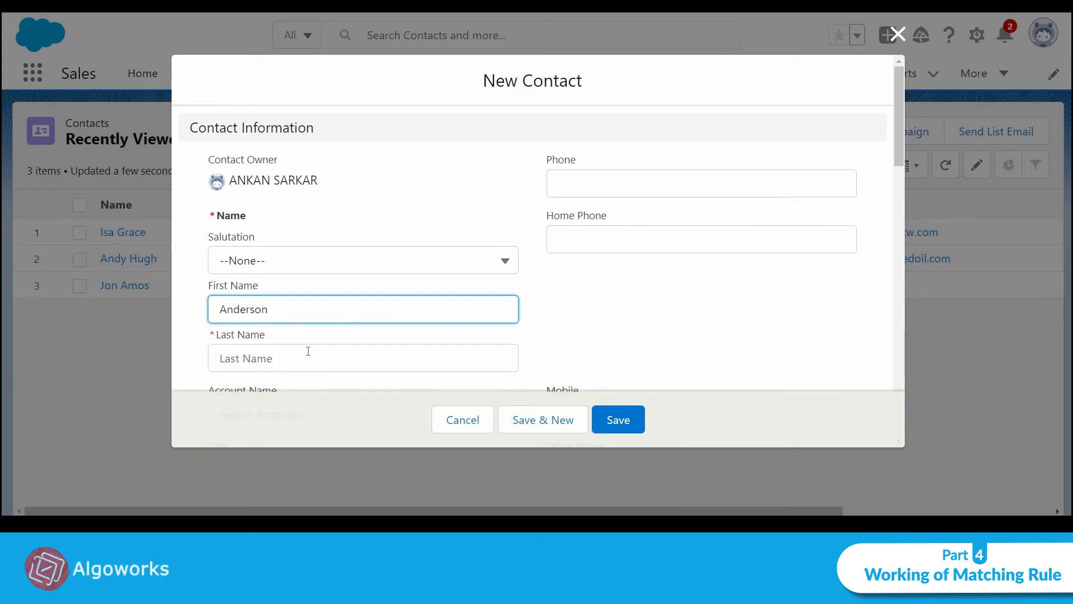
click(308, 351)
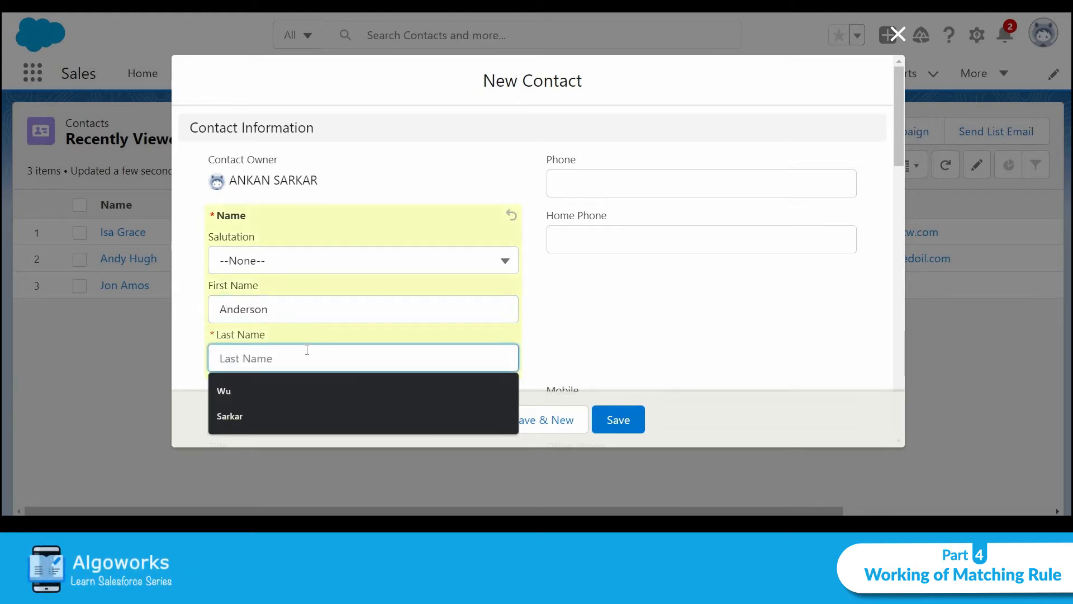
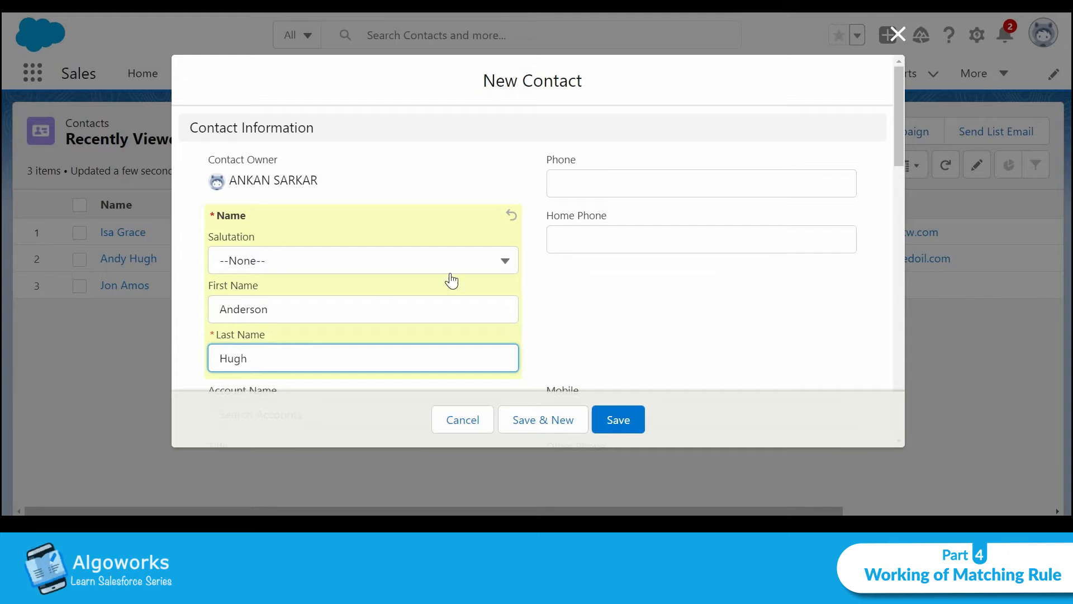
scroll(448, 278, down, 3)
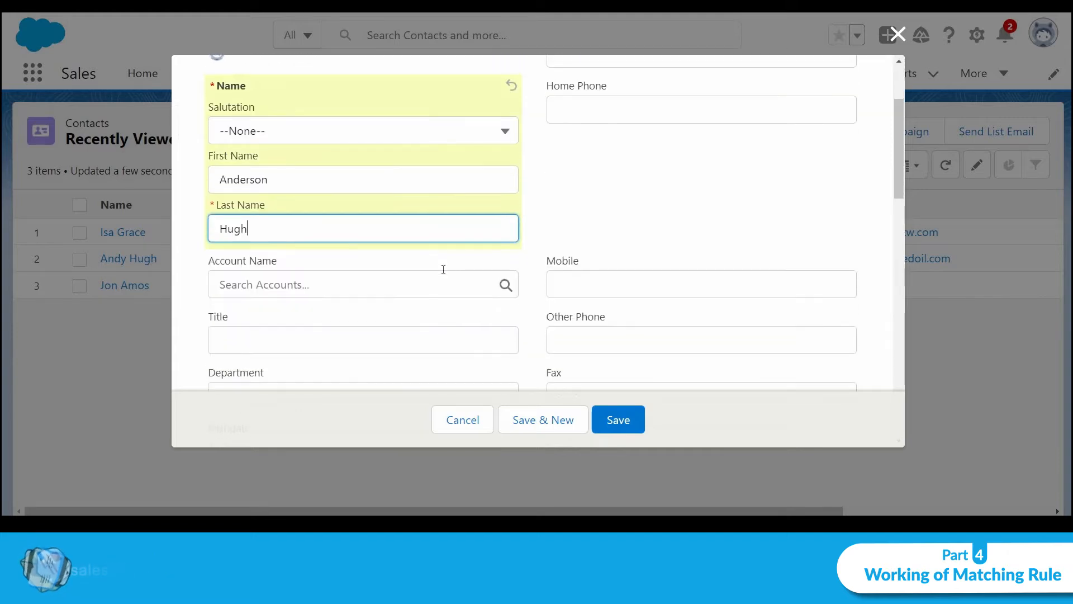
click(371, 283)
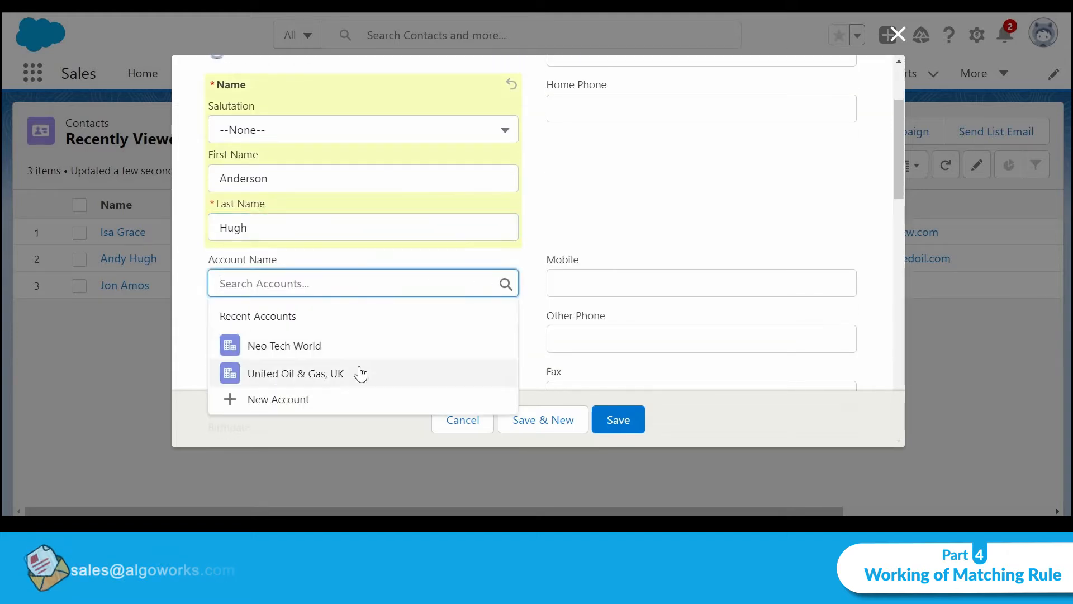
click(361, 374)
scroll(381, 288, down, 2)
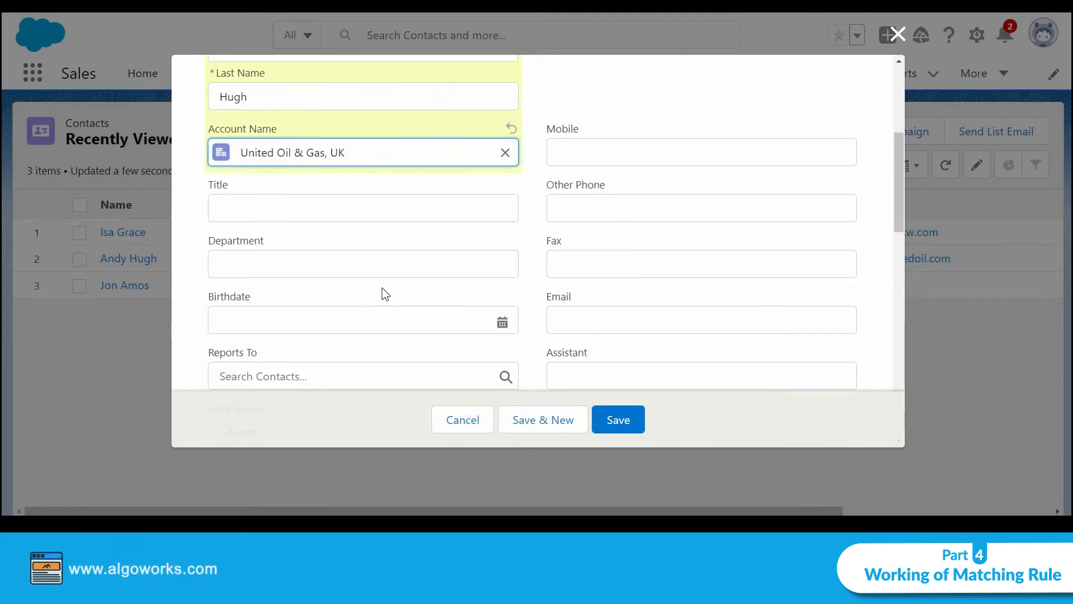
Set Title to Vice President, Department to Sales, enter the contact's e-mail, and save
click(381, 215)
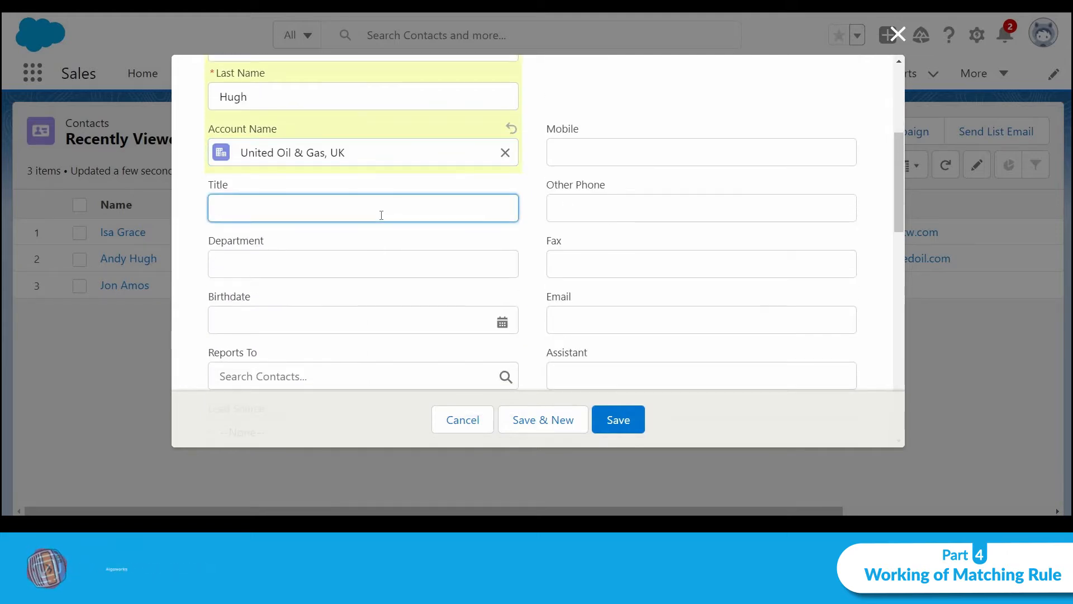
scroll(381, 216, up, 2)
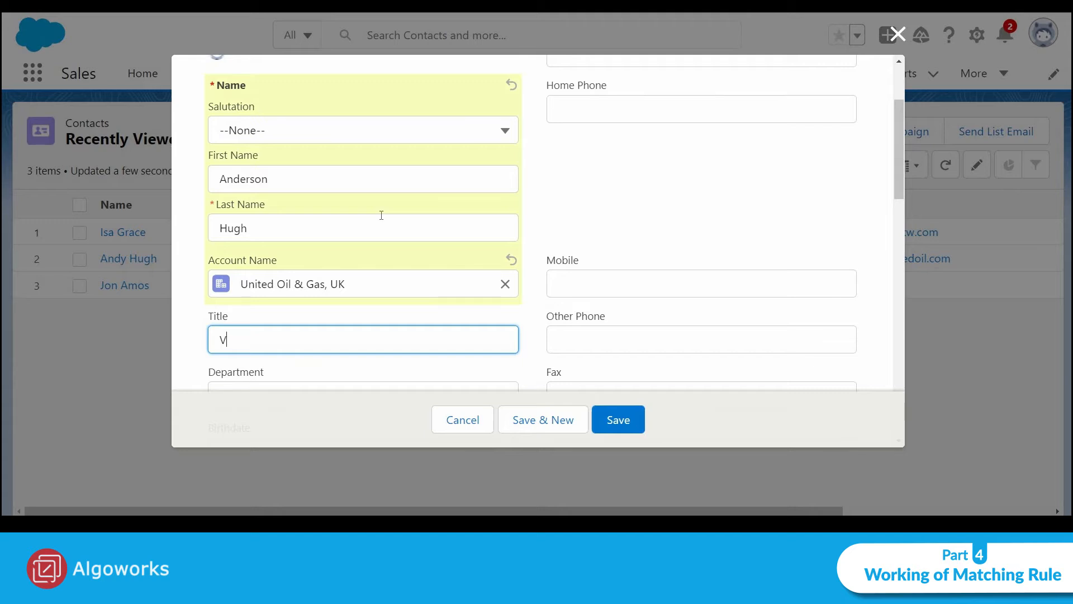
text(Vice )
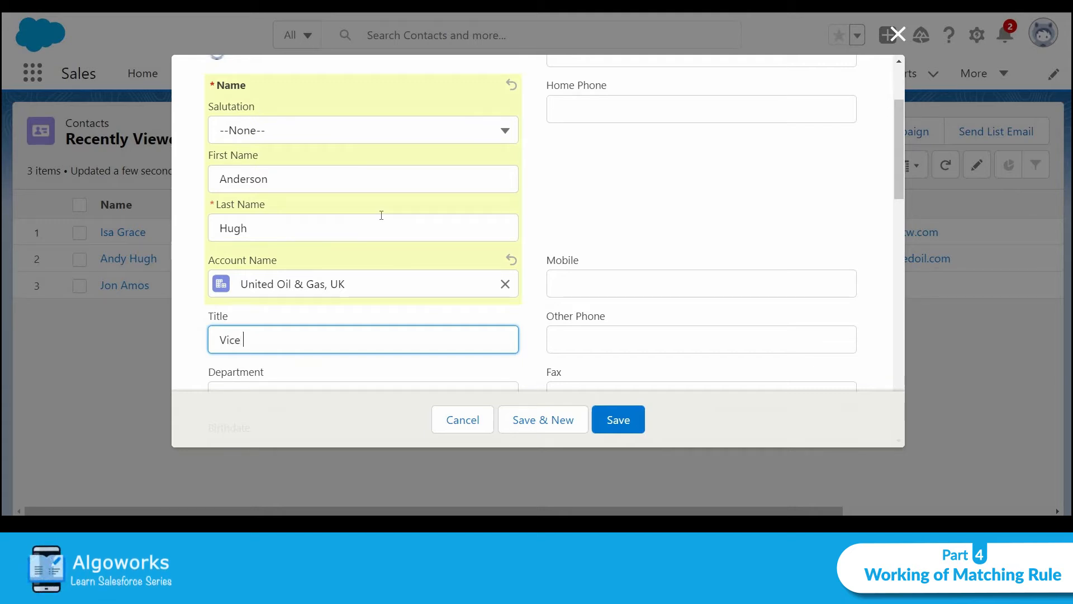
text(Presi)
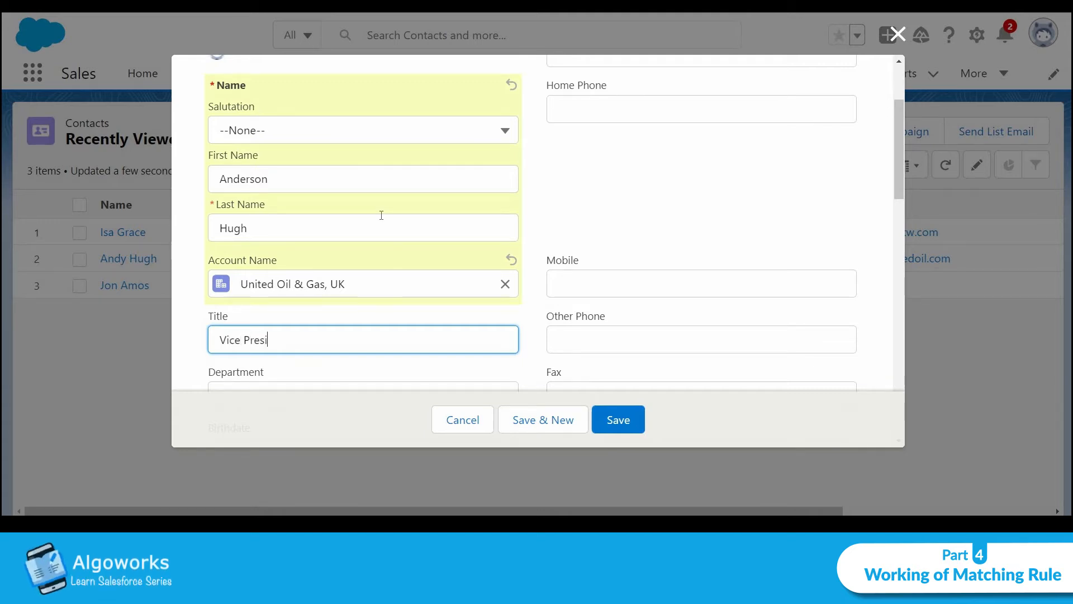
text(dent)
scroll(381, 215, down, 2)
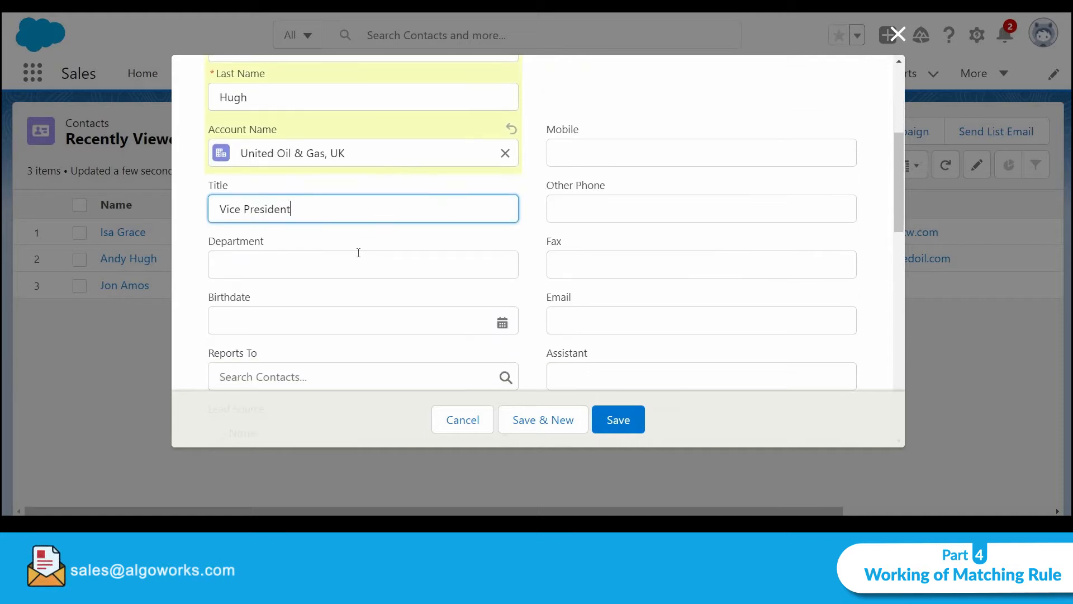
click(359, 252)
click(328, 300)
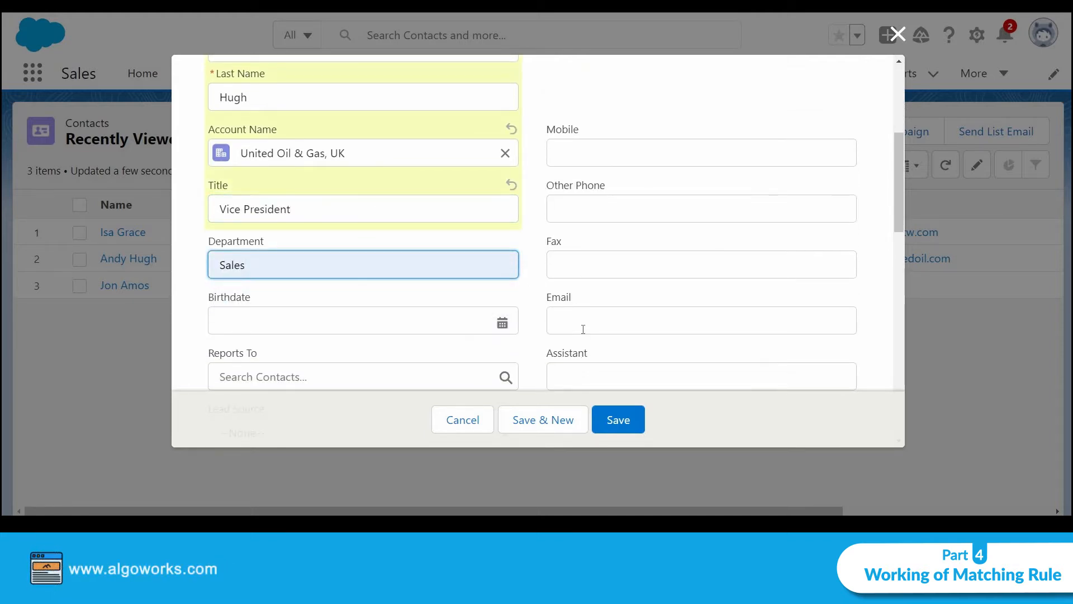
scroll(583, 329, up, 2)
scroll(582, 328, down, 3)
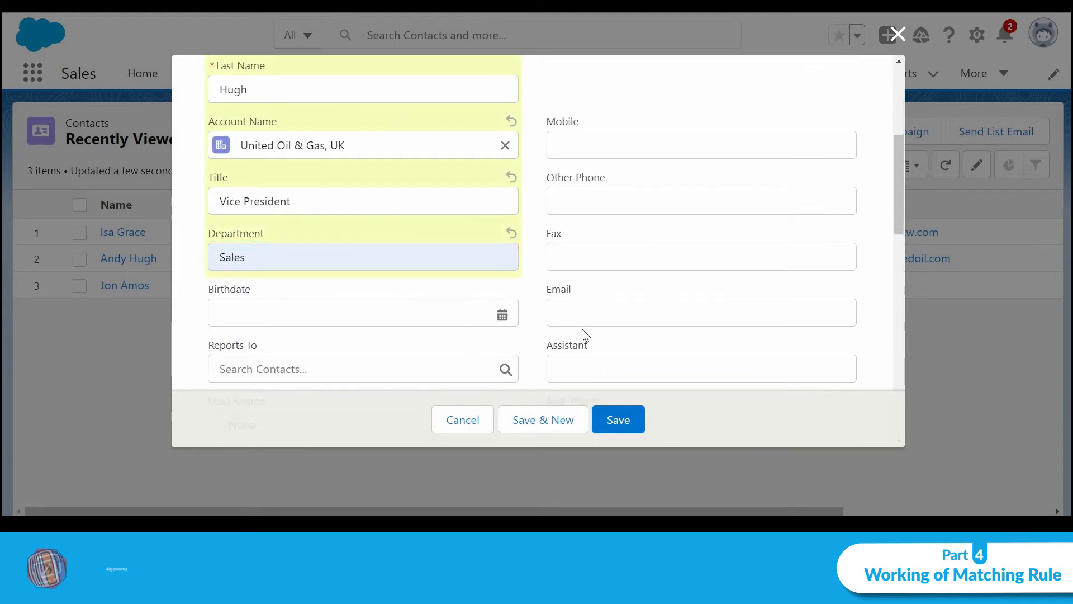
click(592, 304)
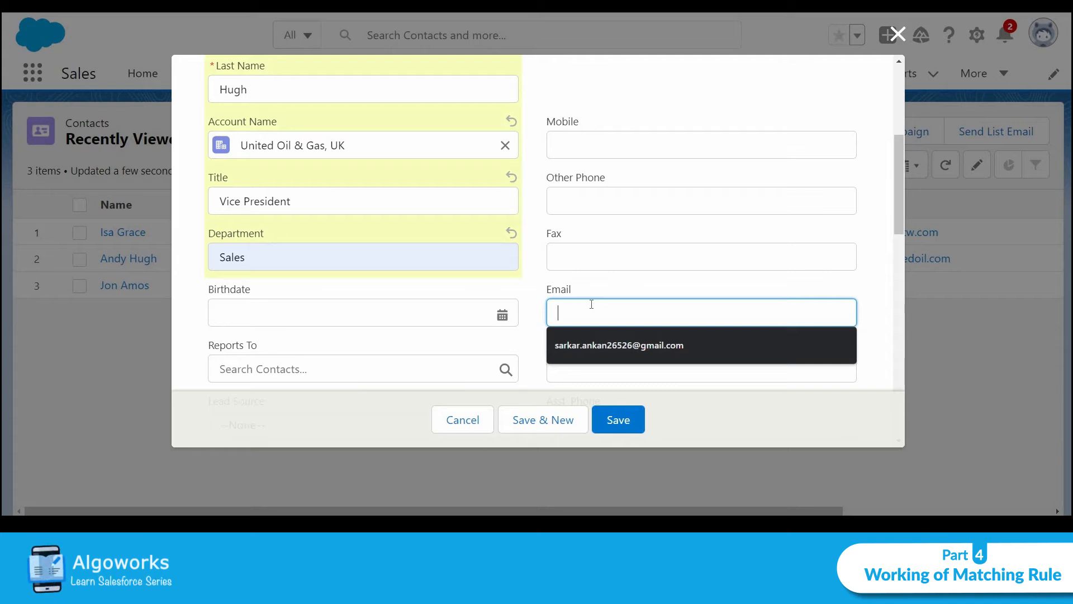
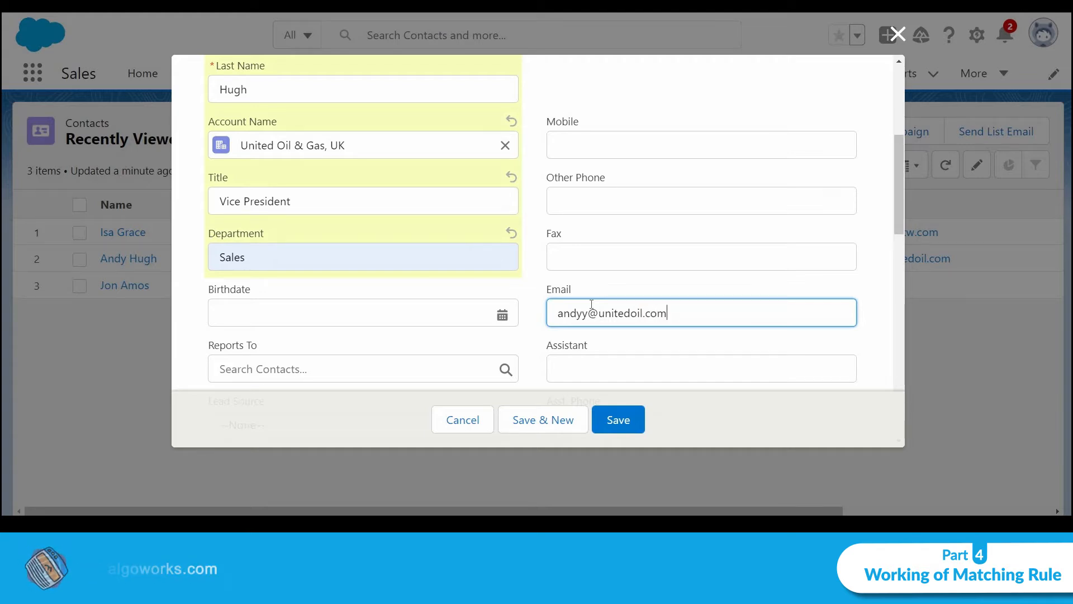
scroll(547, 307, up, 3)
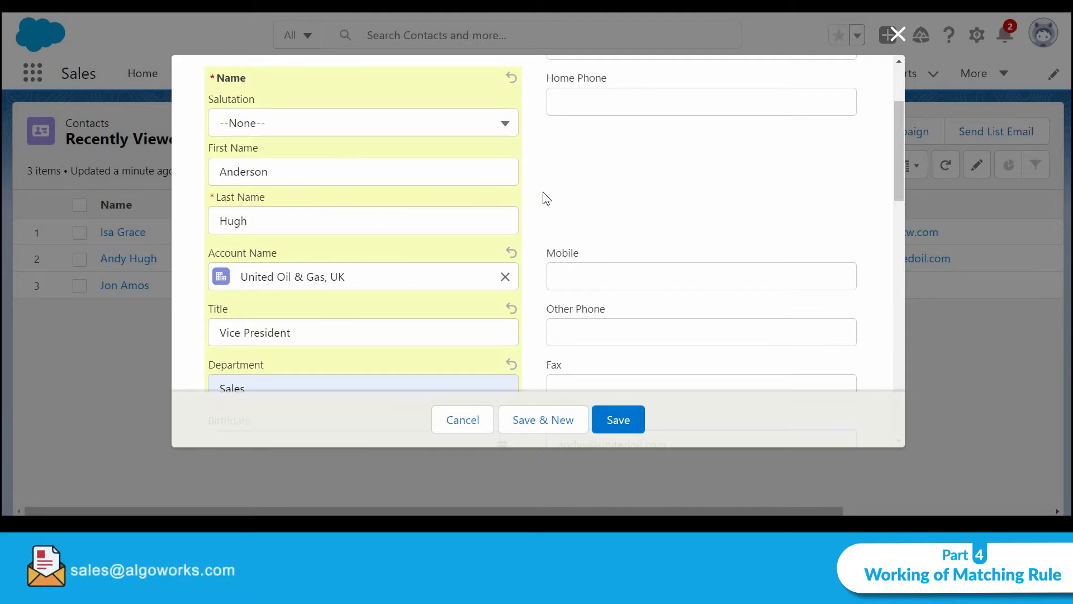
scroll(547, 199, down, 3)
click(619, 419)
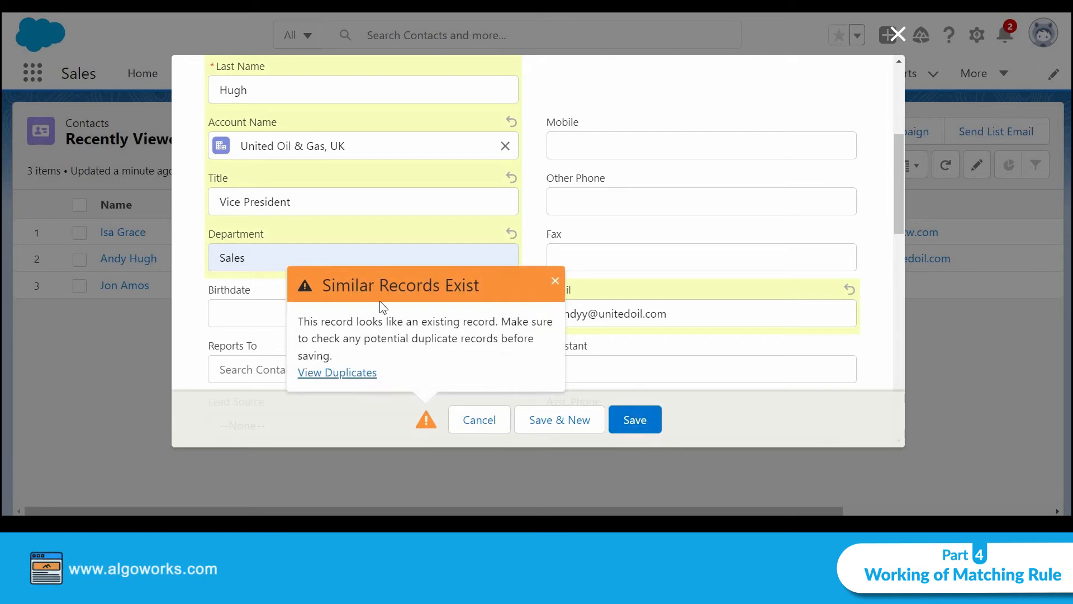
Review the matching existing contact under View Duplicates, close it, and save again
click(361, 373)
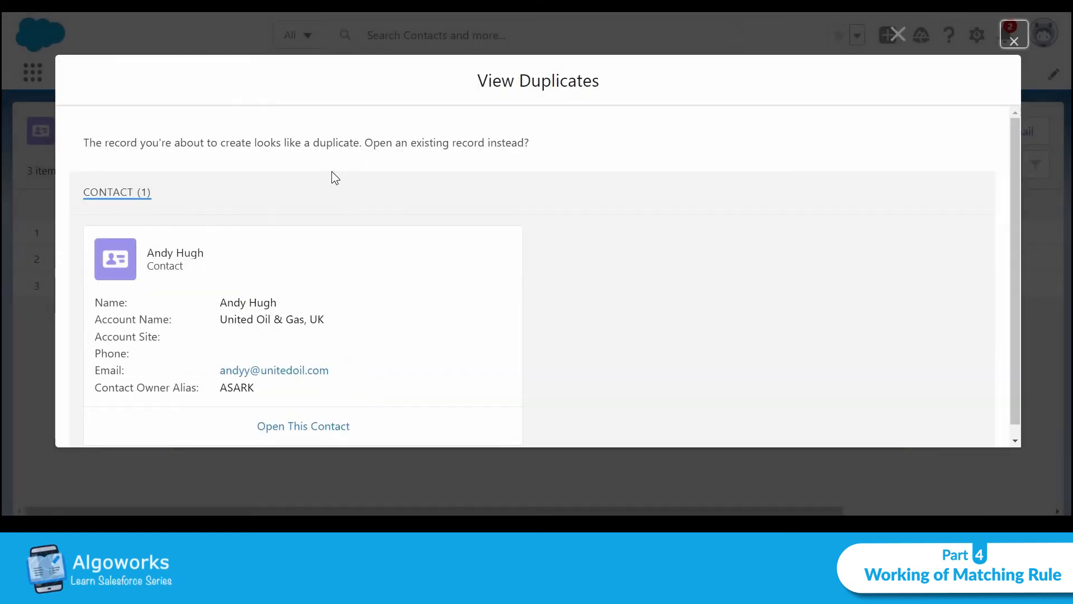
scroll(333, 195, down, 1)
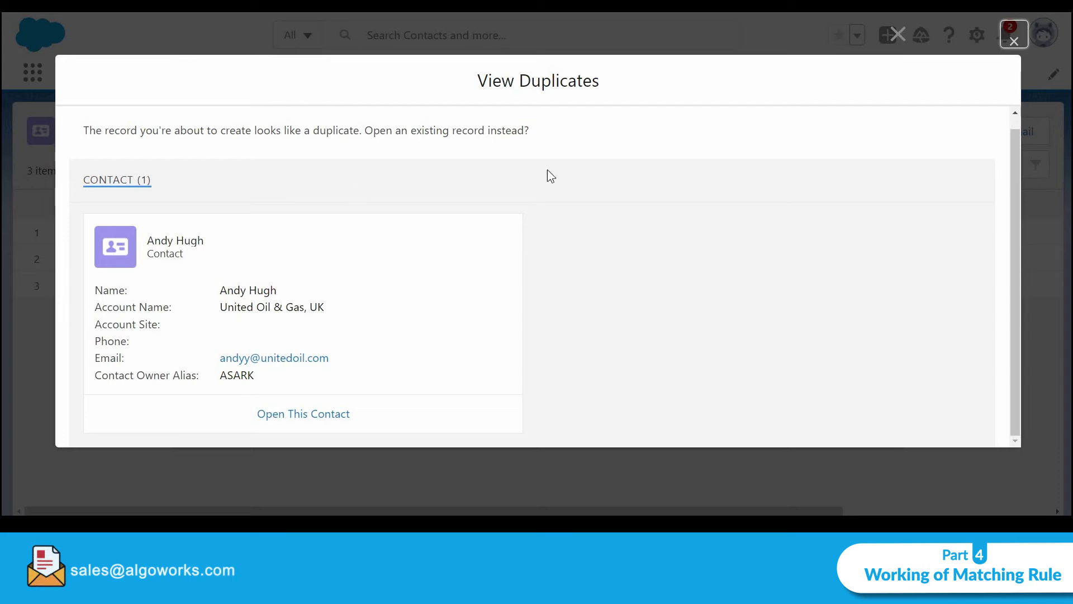
click(1005, 44)
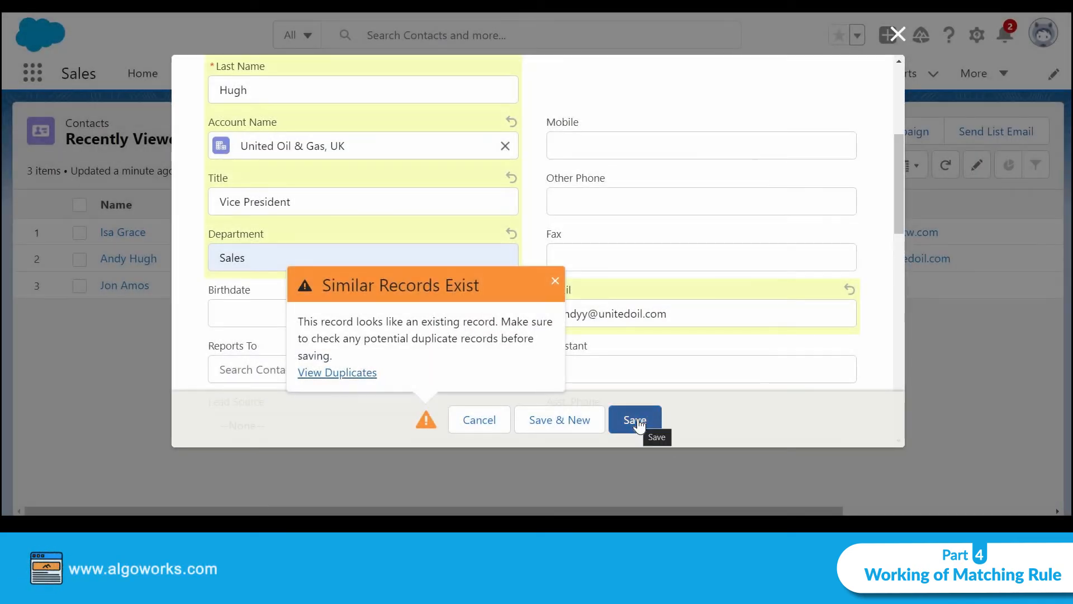
click(638, 421)
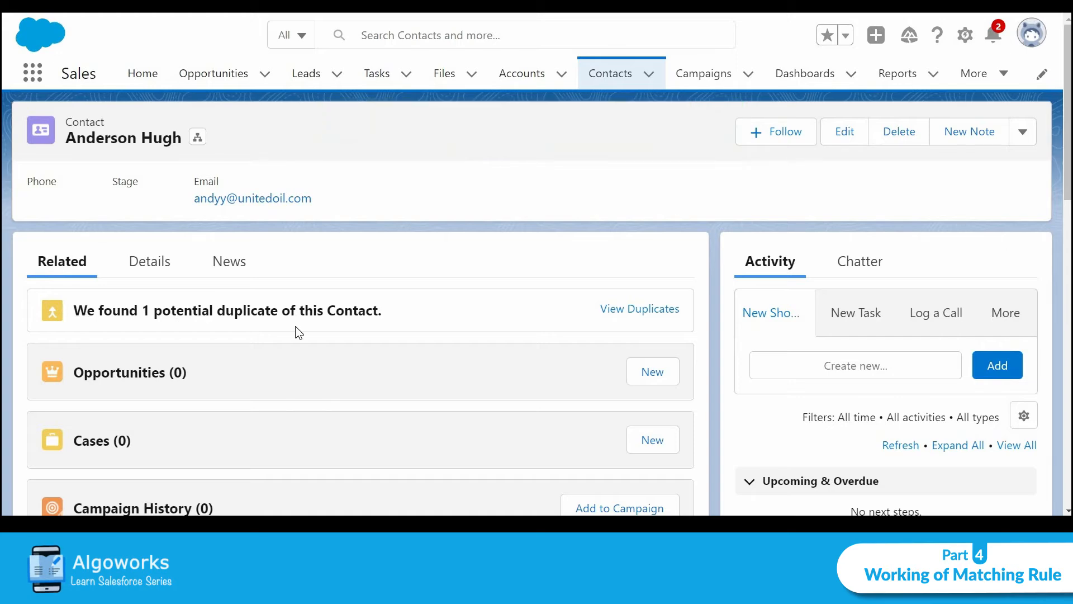
Merge both contacts, taking all values from the older one except Title Vice President
click(675, 315)
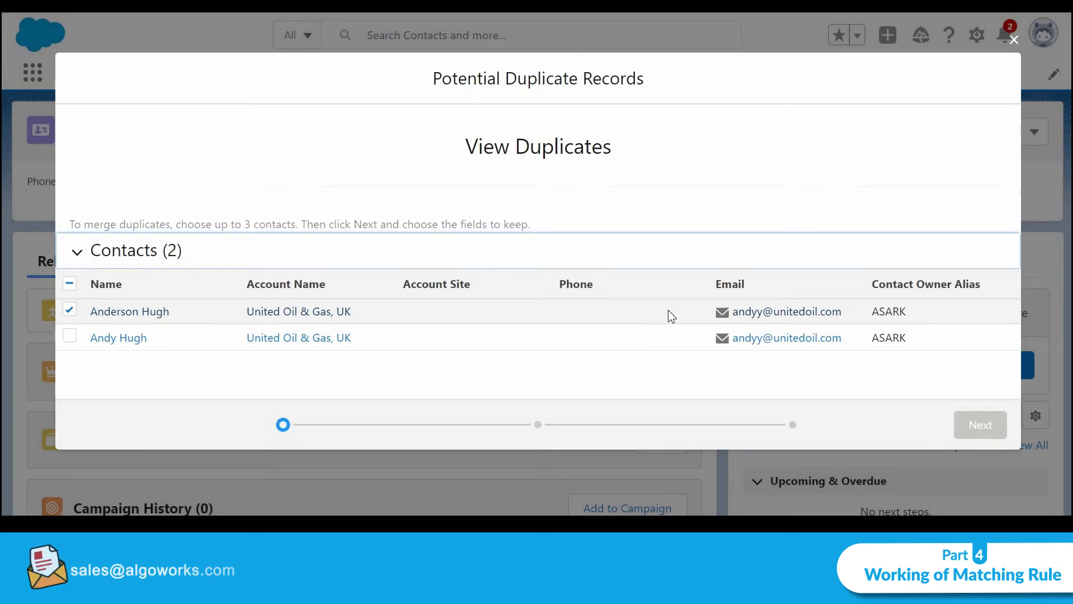
click(69, 338)
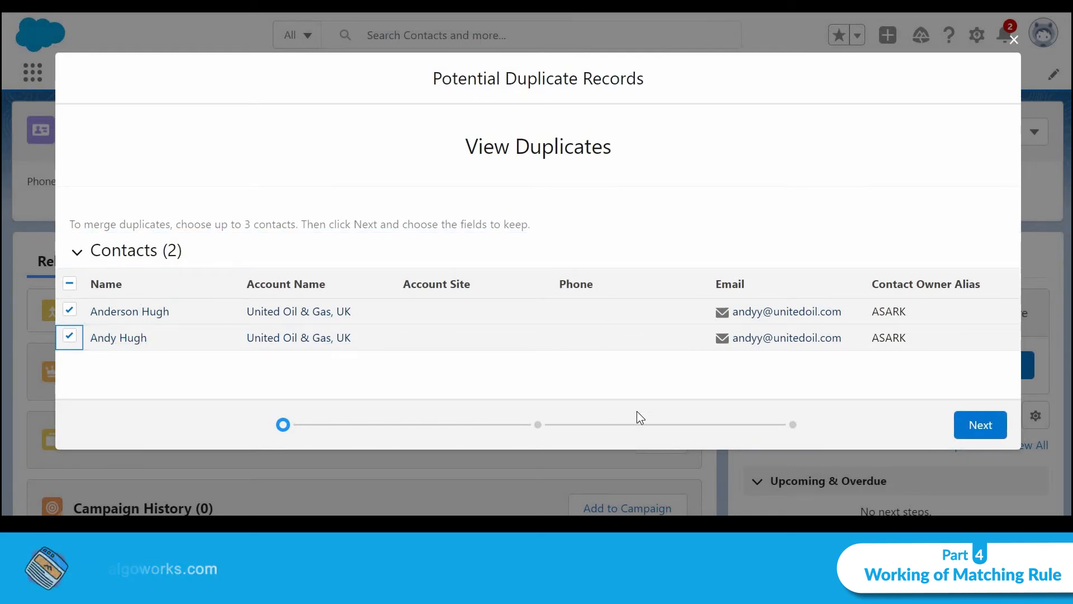
click(990, 426)
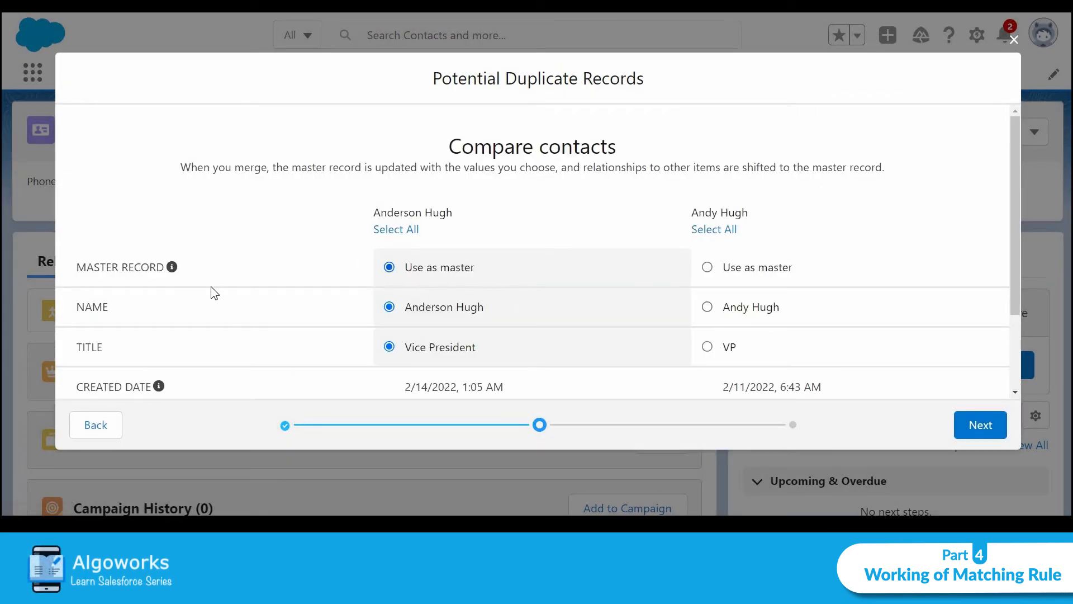
click(706, 234)
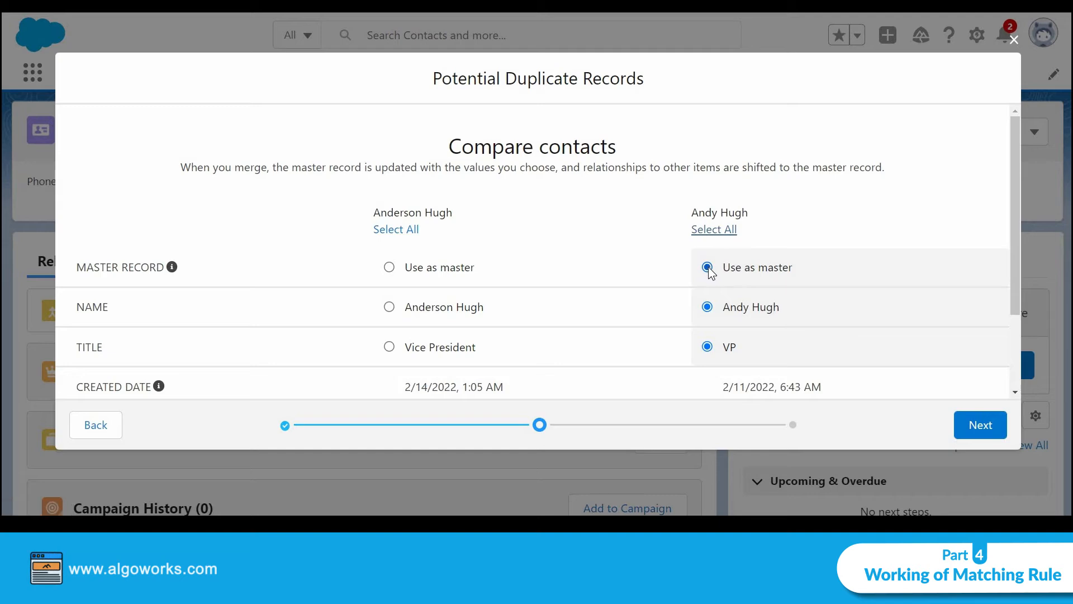
click(392, 351)
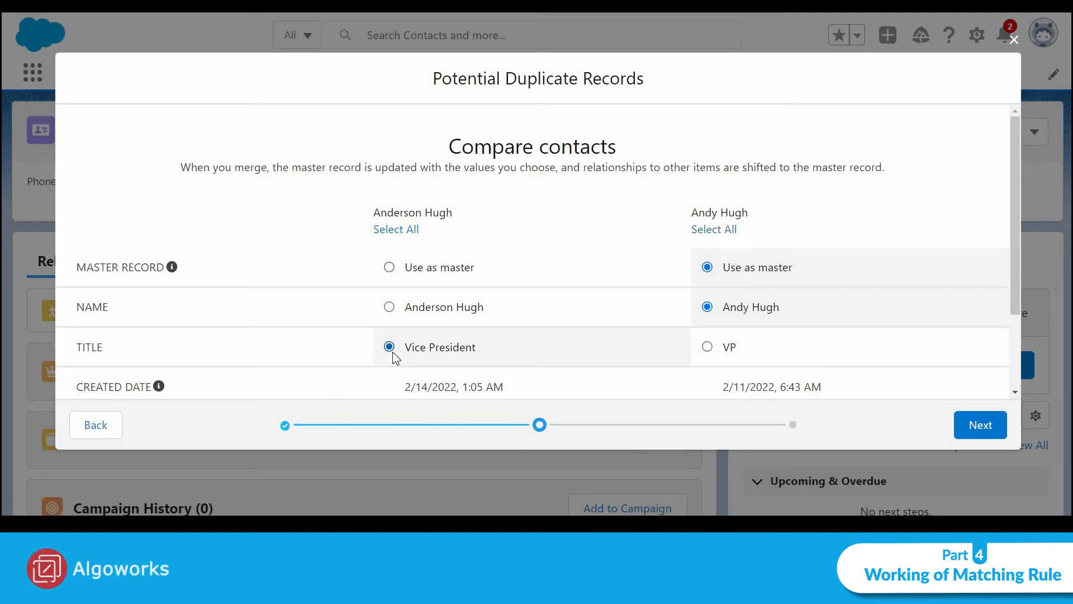
click(980, 427)
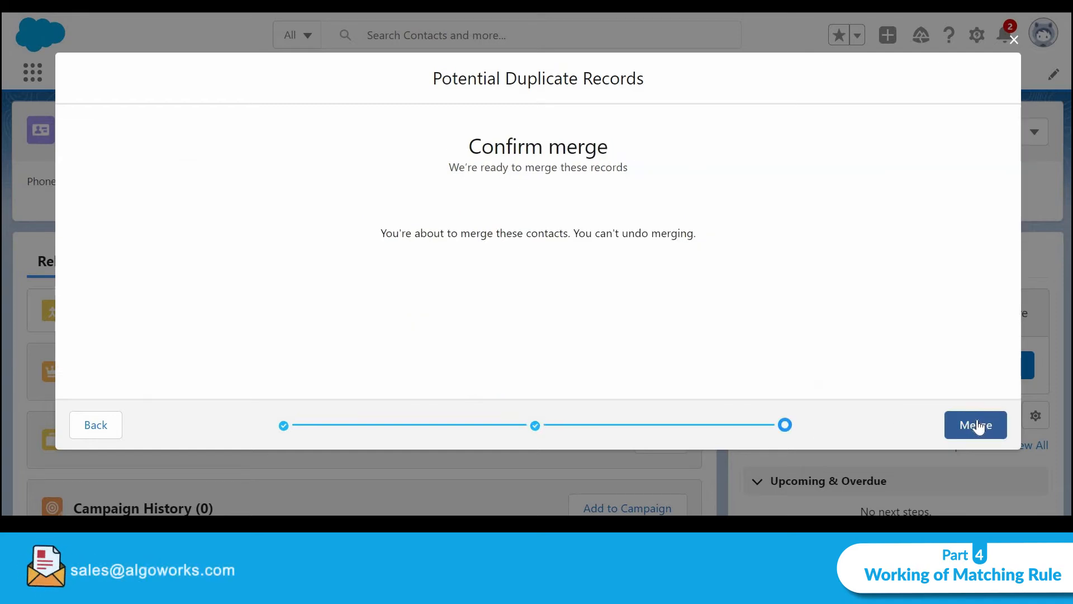
click(976, 425)
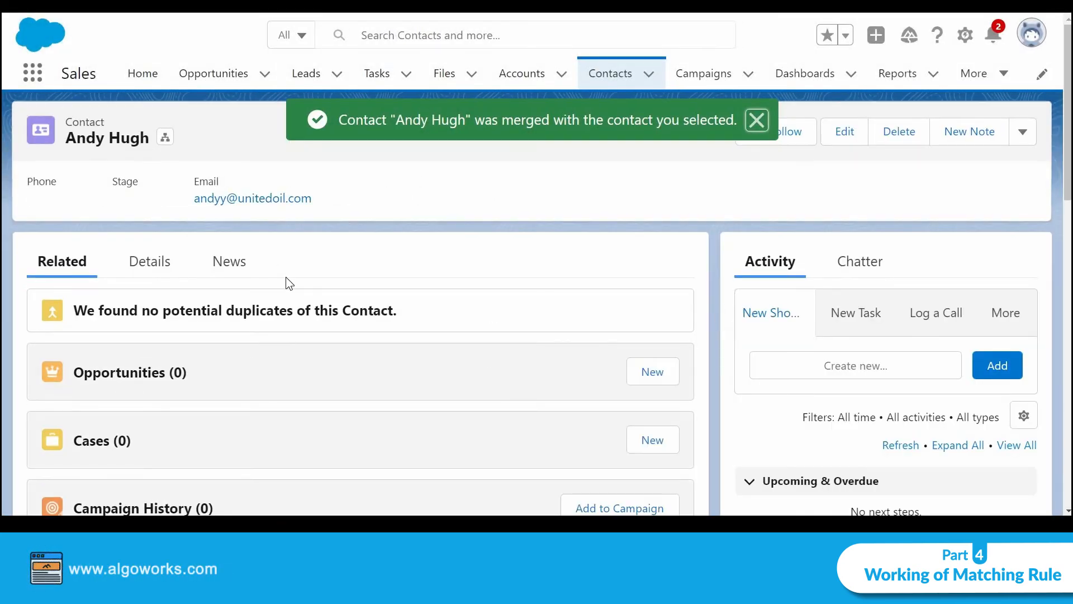
Check the merged contact's Details: Vice President, Sales department, account United Oil & Gas, UK
scroll(98, 172, down, 3)
scroll(143, 283, up, 3)
click(146, 262)
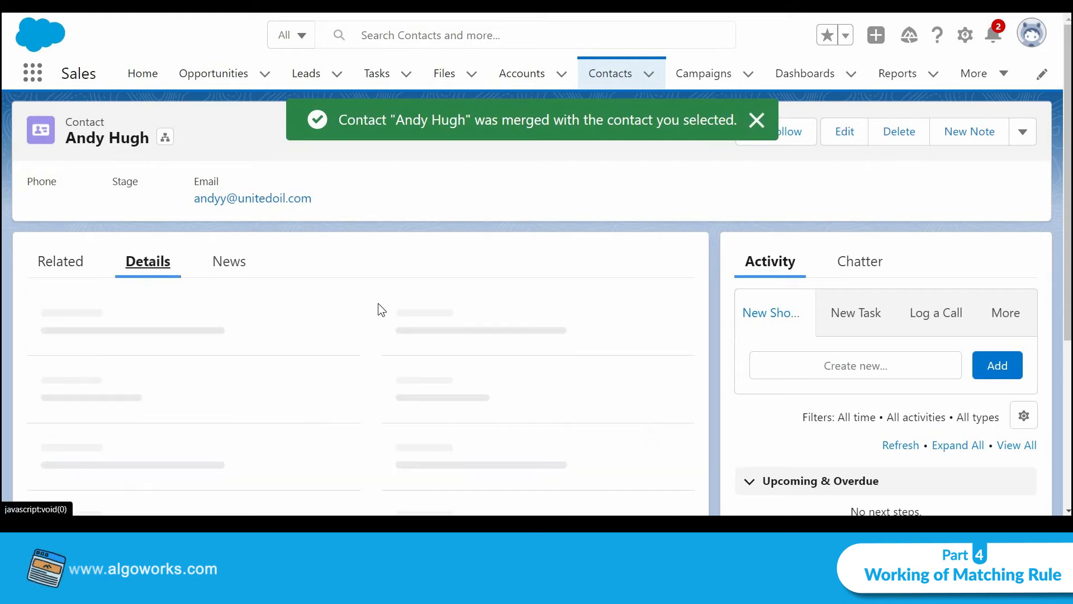
scroll(377, 303, down, 4)
scroll(378, 303, up, 2)
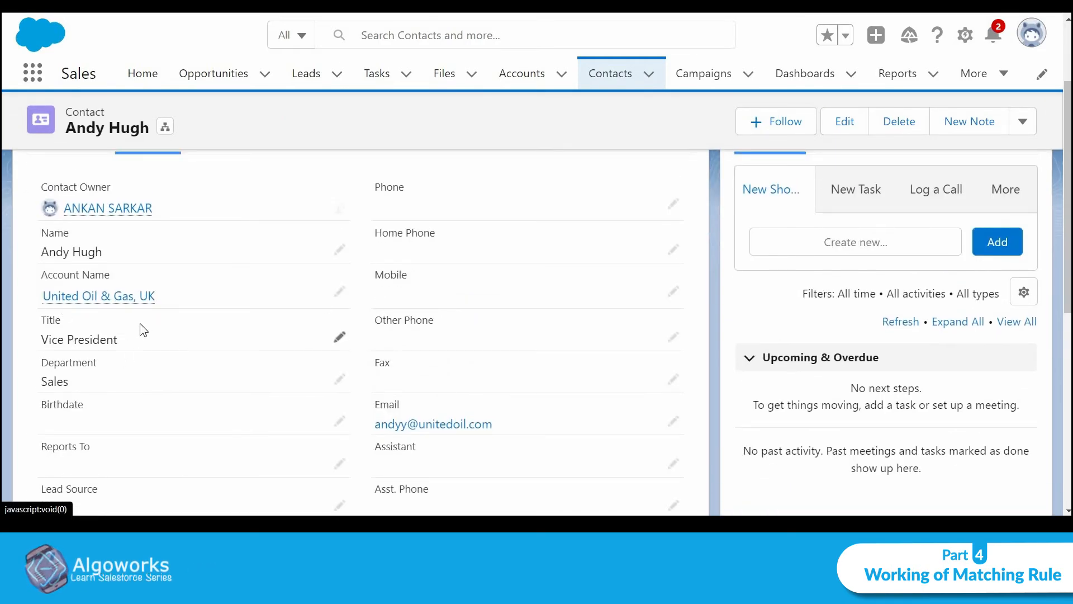
scroll(133, 347, down, 2)
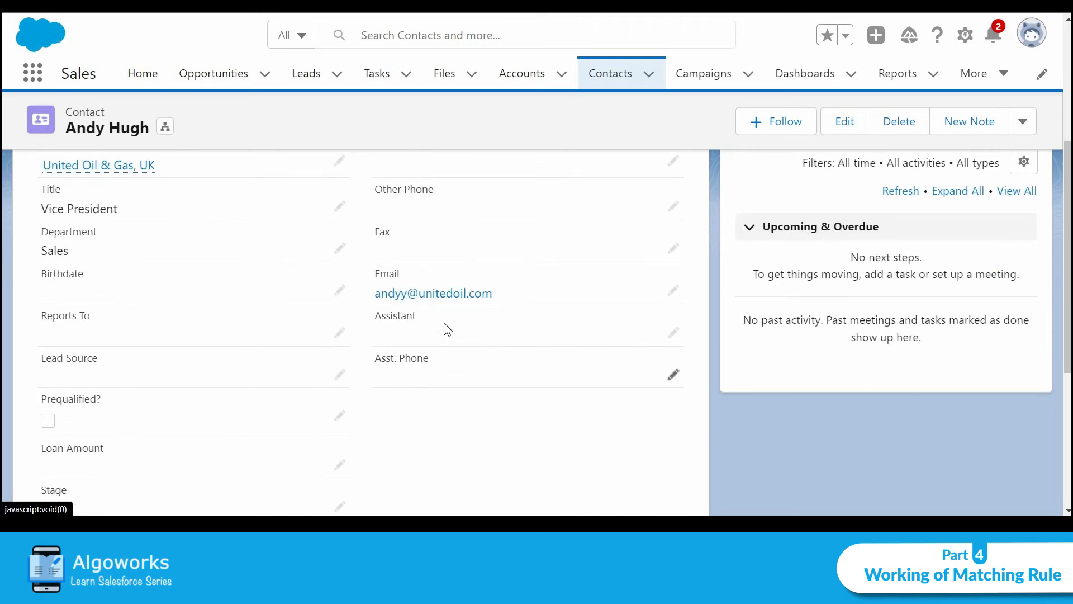
scroll(445, 328, up, 5)
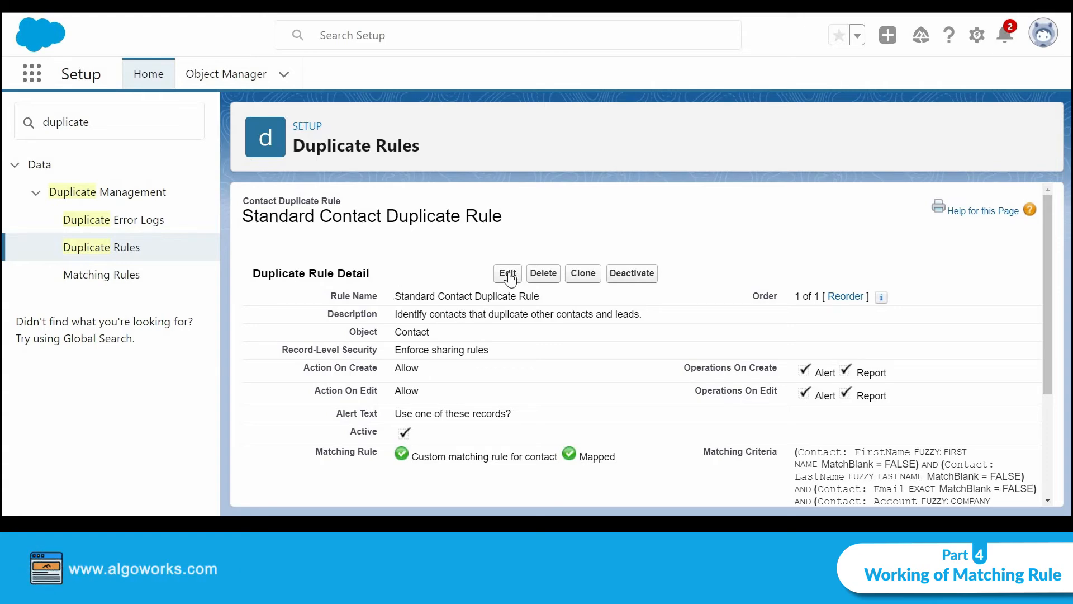
Set both Action On Create and Action On Edit to Block on the duplicate rule
click(508, 275)
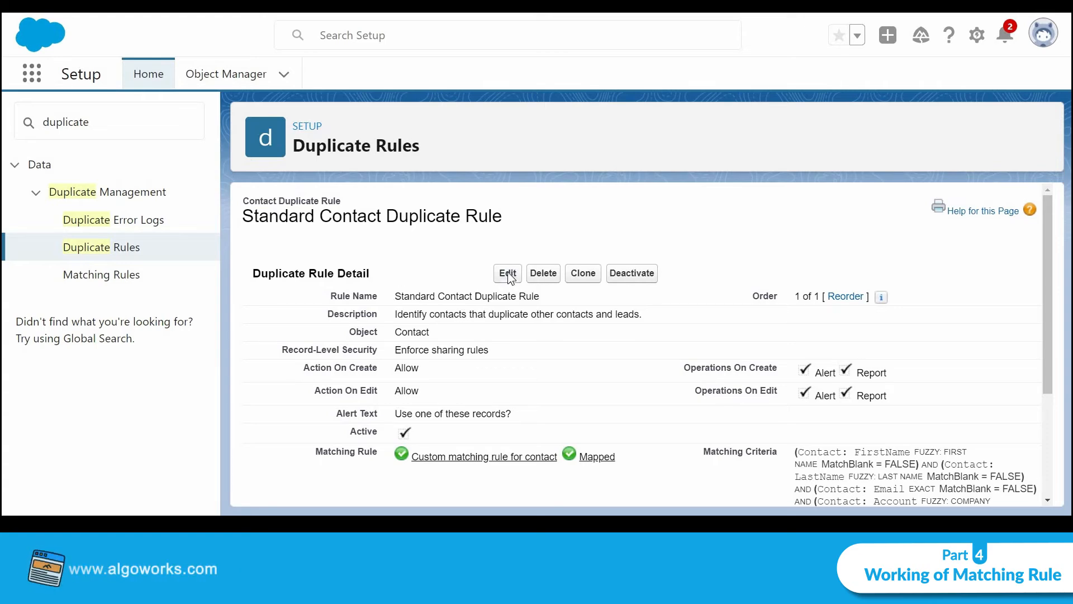
scroll(507, 272, down, 5)
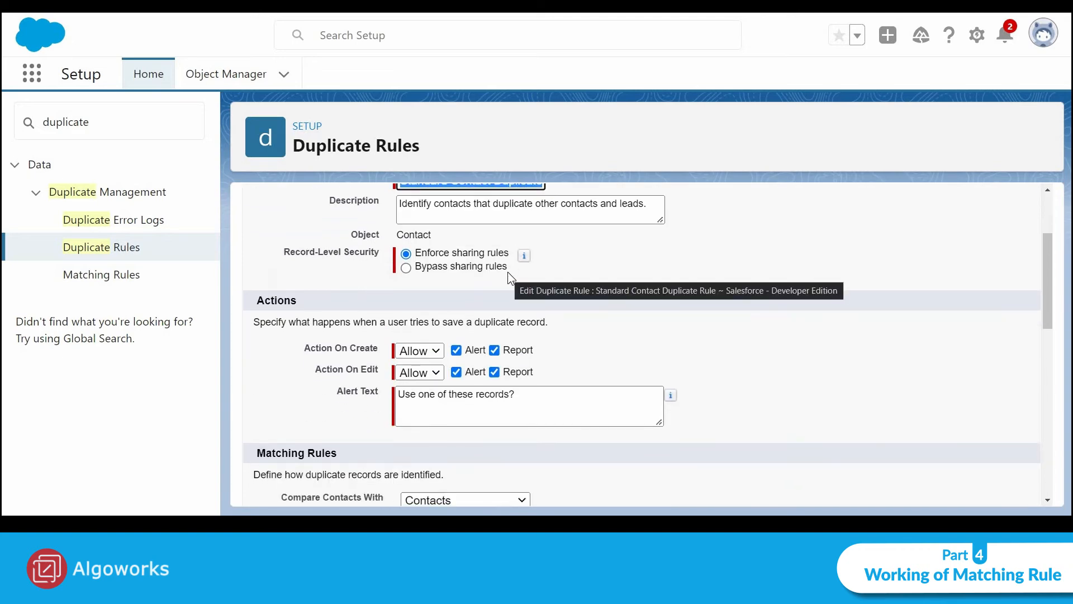
click(420, 214)
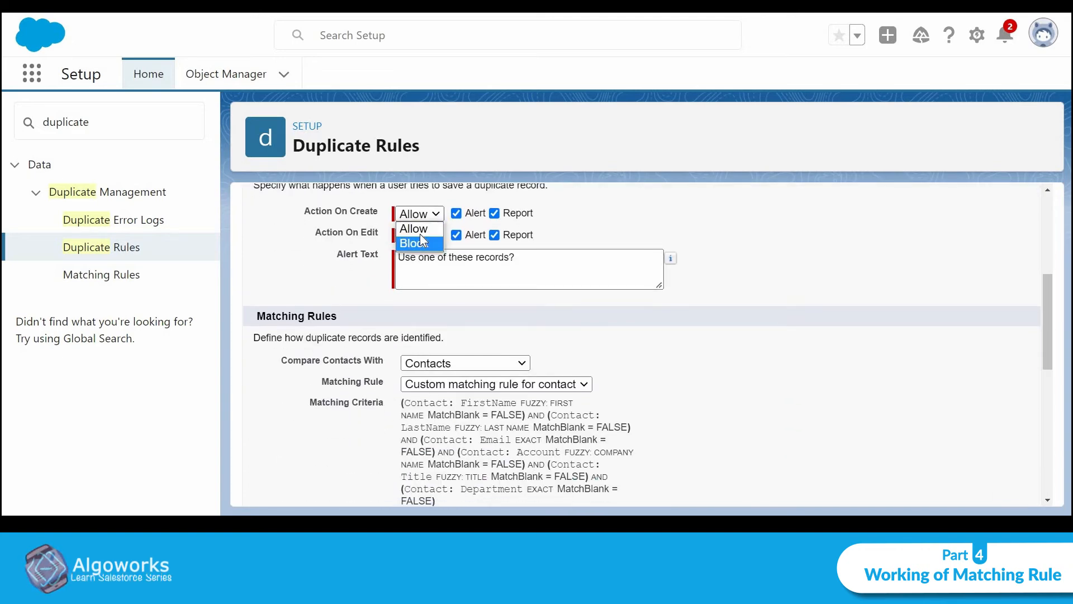
click(422, 243)
click(420, 234)
click(425, 266)
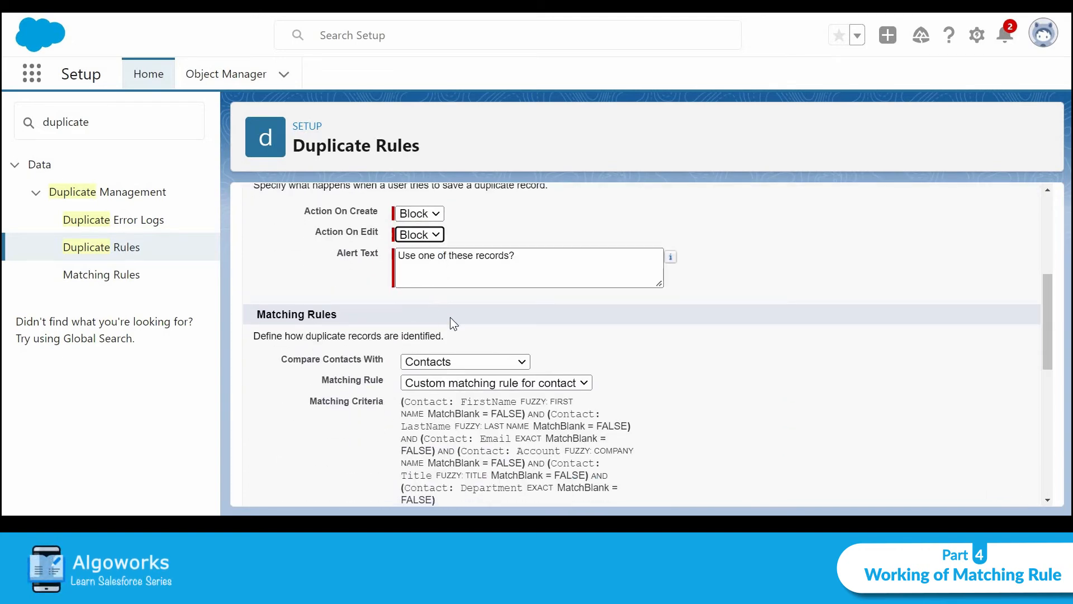
scroll(451, 317, down, 8)
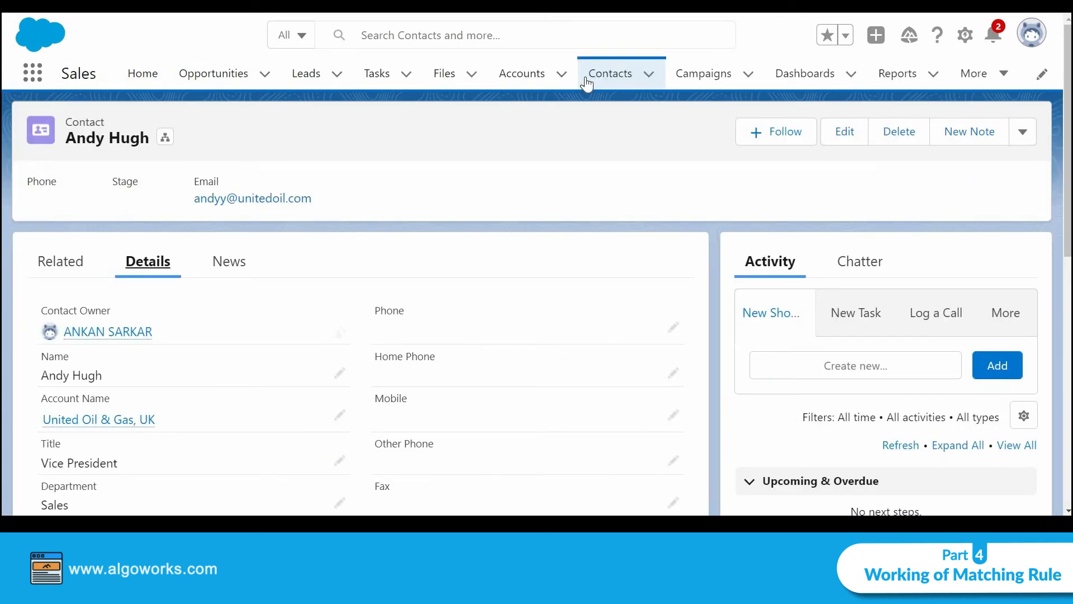
Open the Contacts list, refresh it with F5, and begin a New contact
click(586, 82)
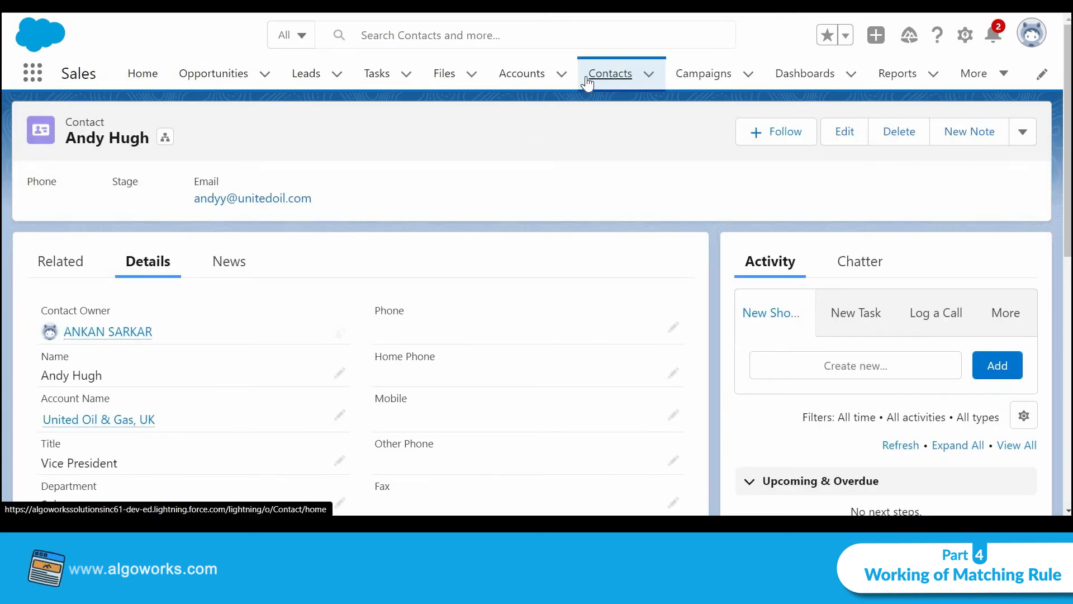
key(F5)
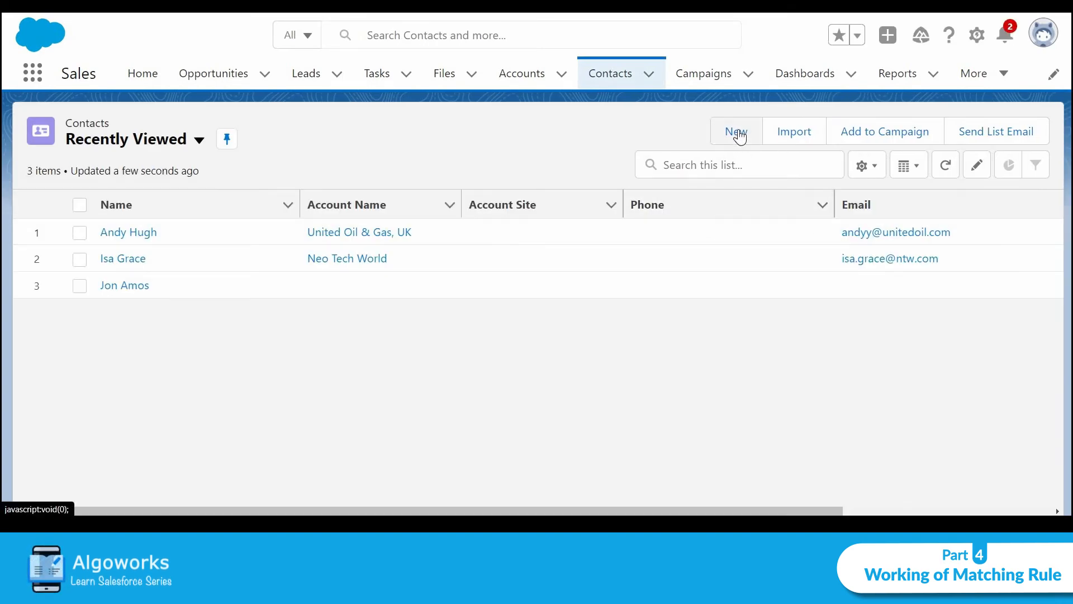
click(737, 133)
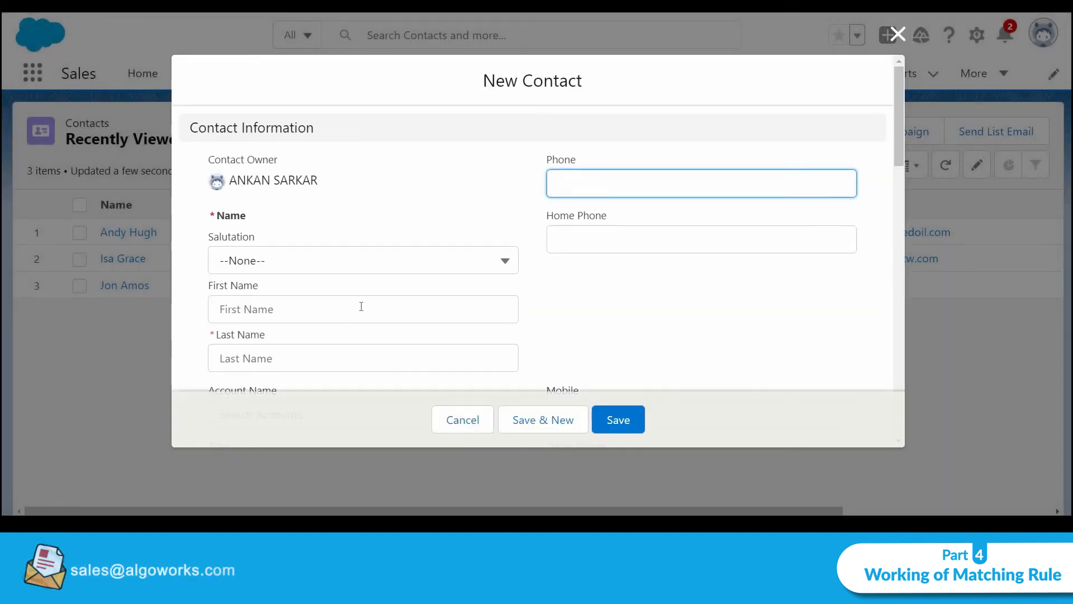
Enter the contact's first and last name and link it to the Neo Tech World account
click(360, 308)
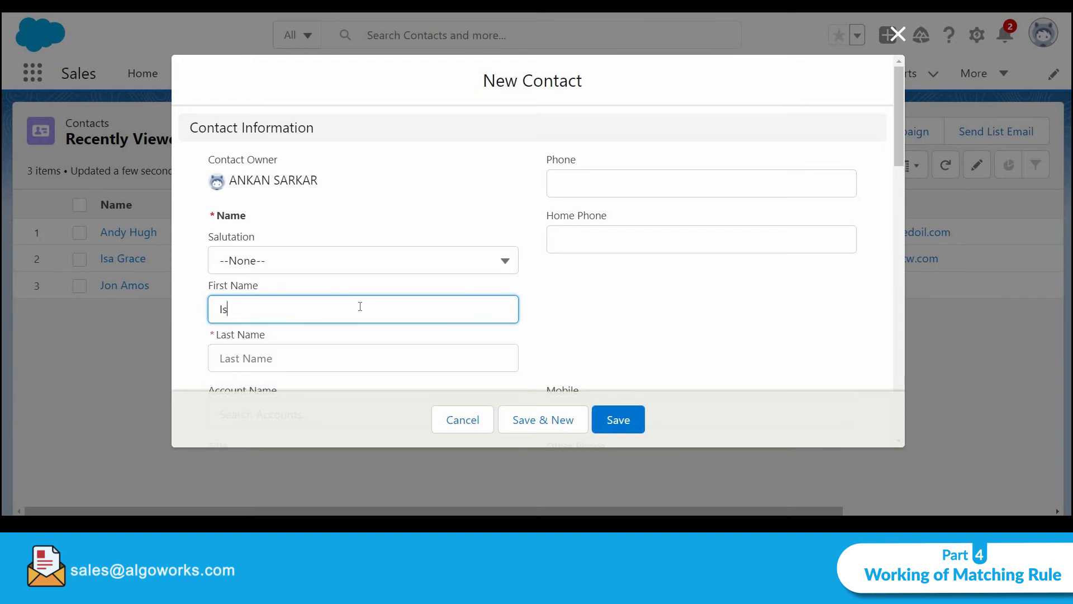
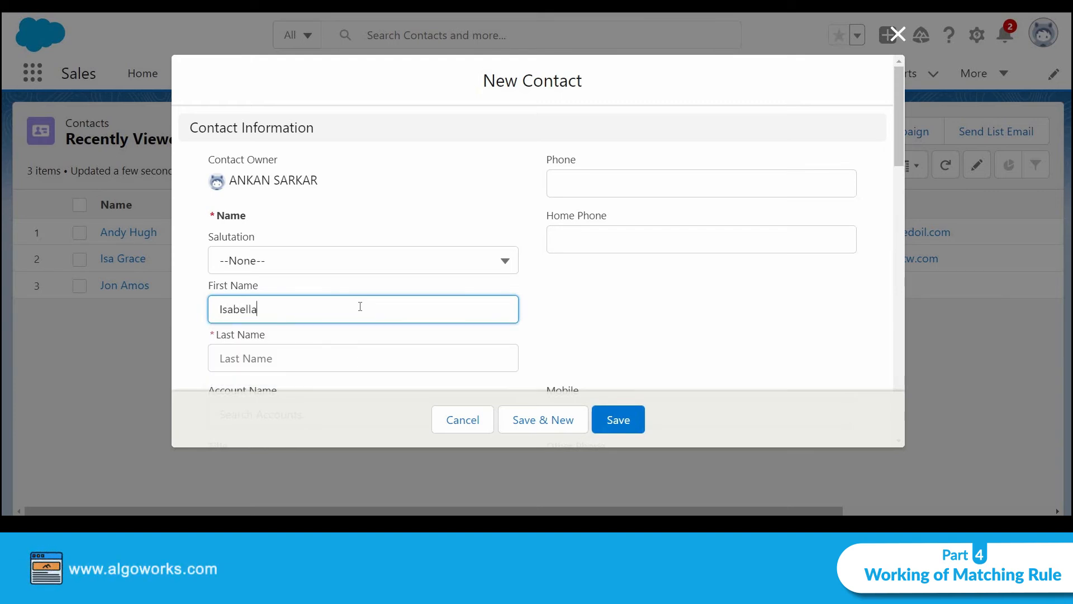
click(360, 355)
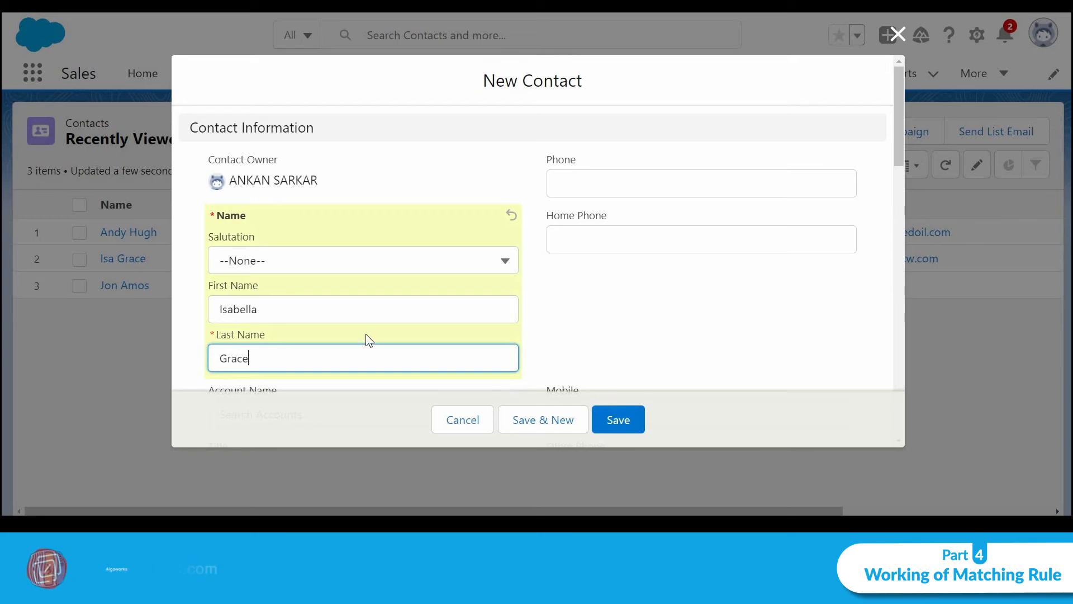
scroll(365, 334, down, 3)
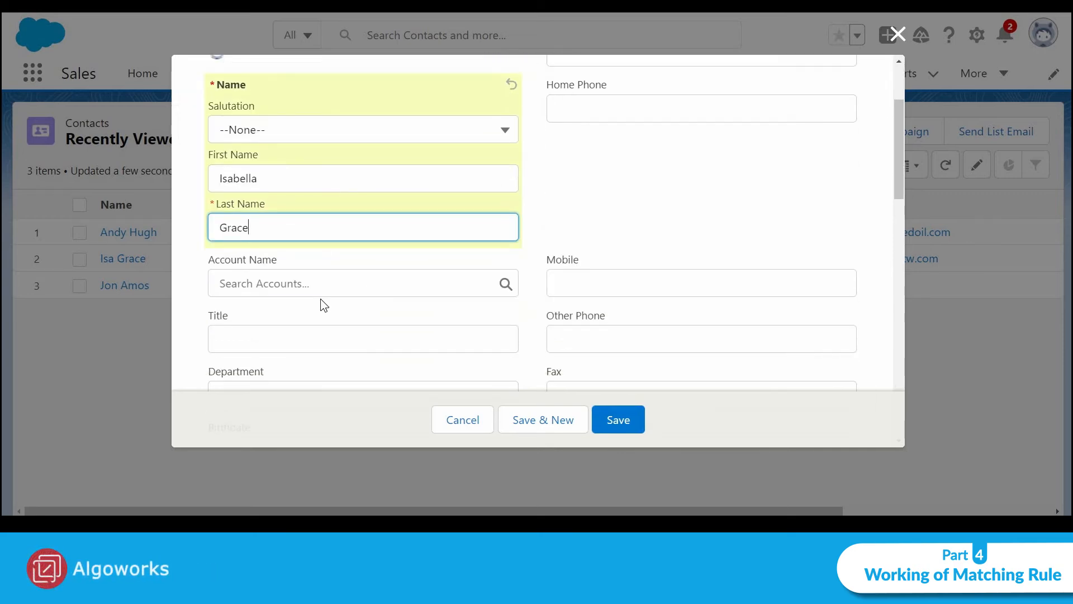
click(318, 284)
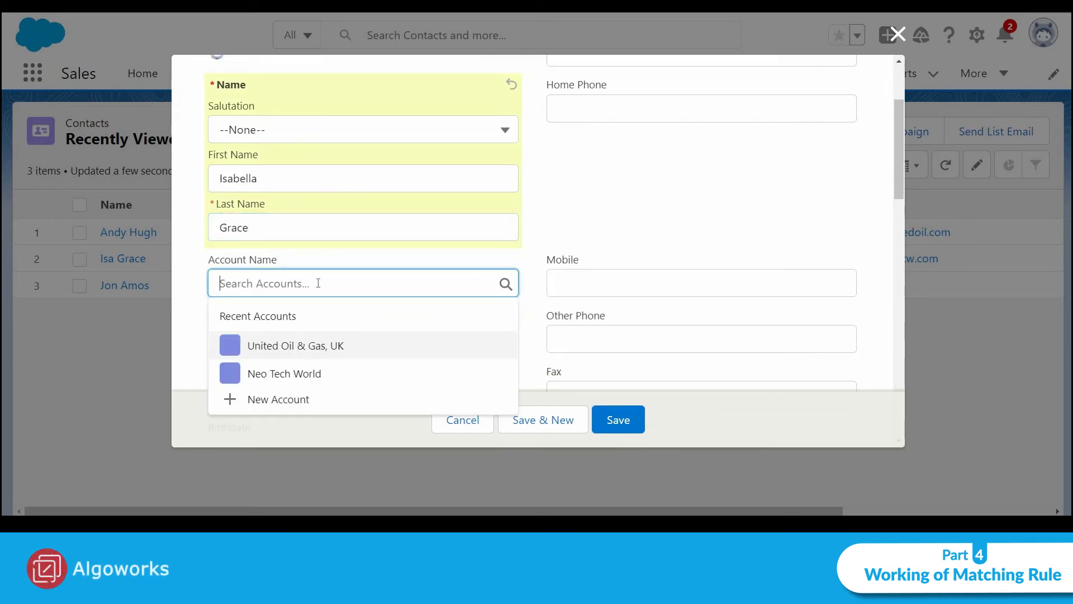
click(327, 371)
Fill in the Marketing department and the existing contact's e-mail address, then save
scroll(519, 230, down, 3)
click(419, 202)
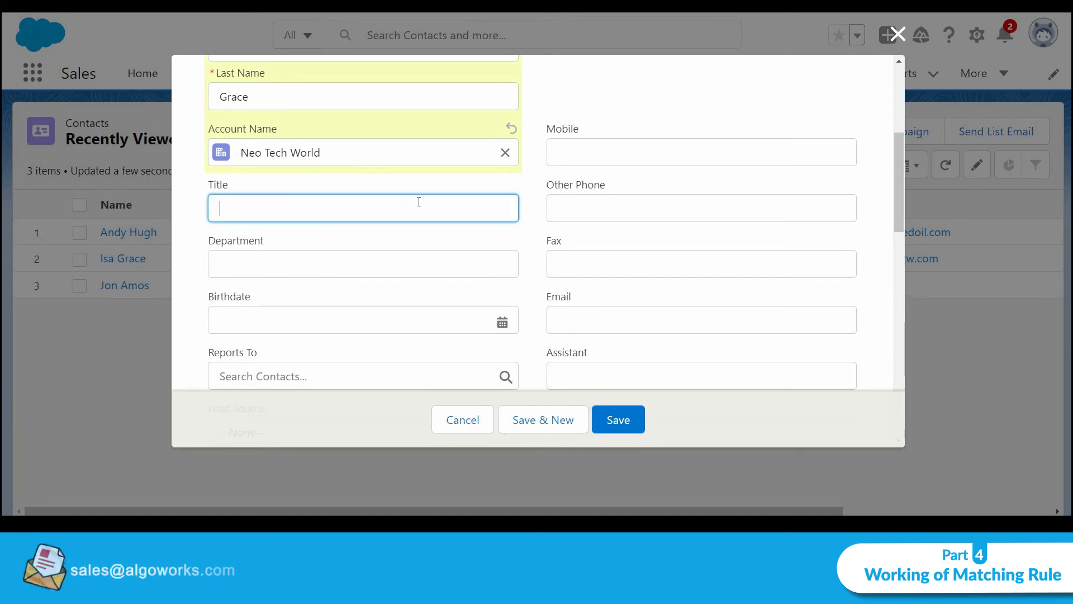
text(Director)
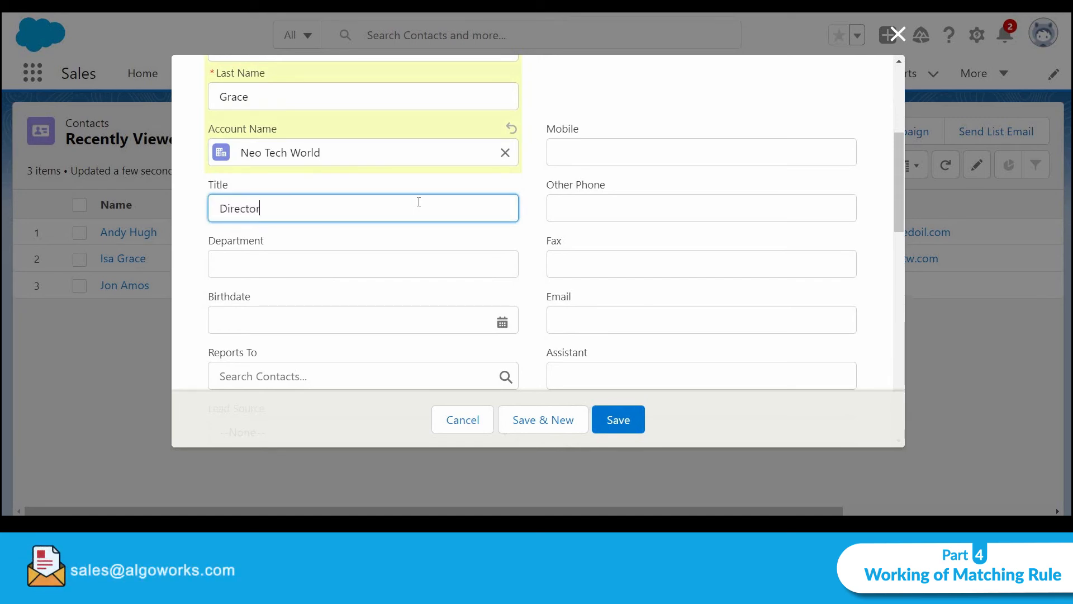
key(BackSpace)
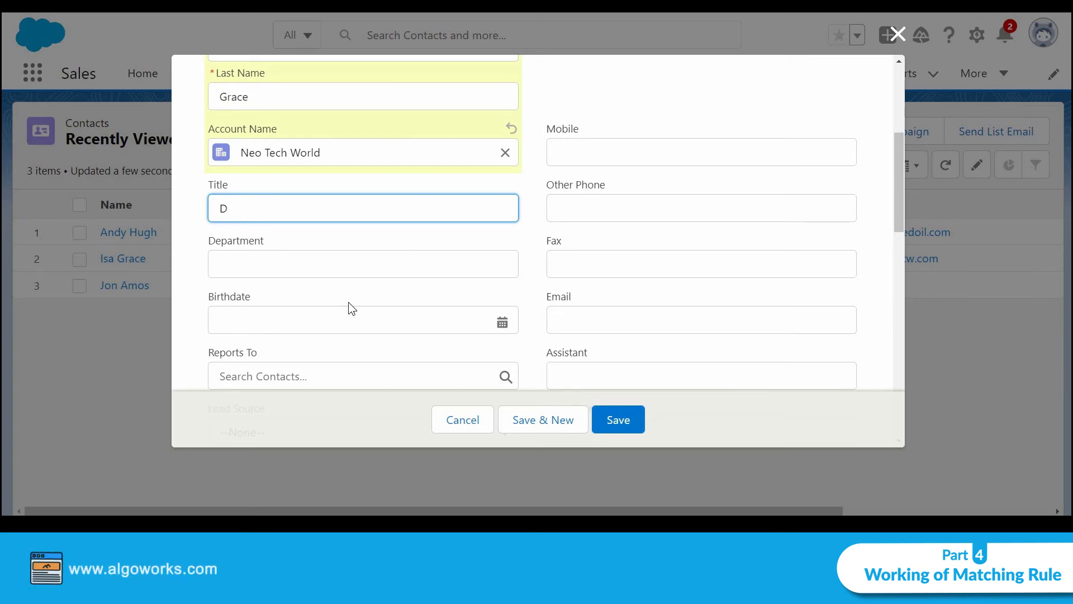
click(357, 265)
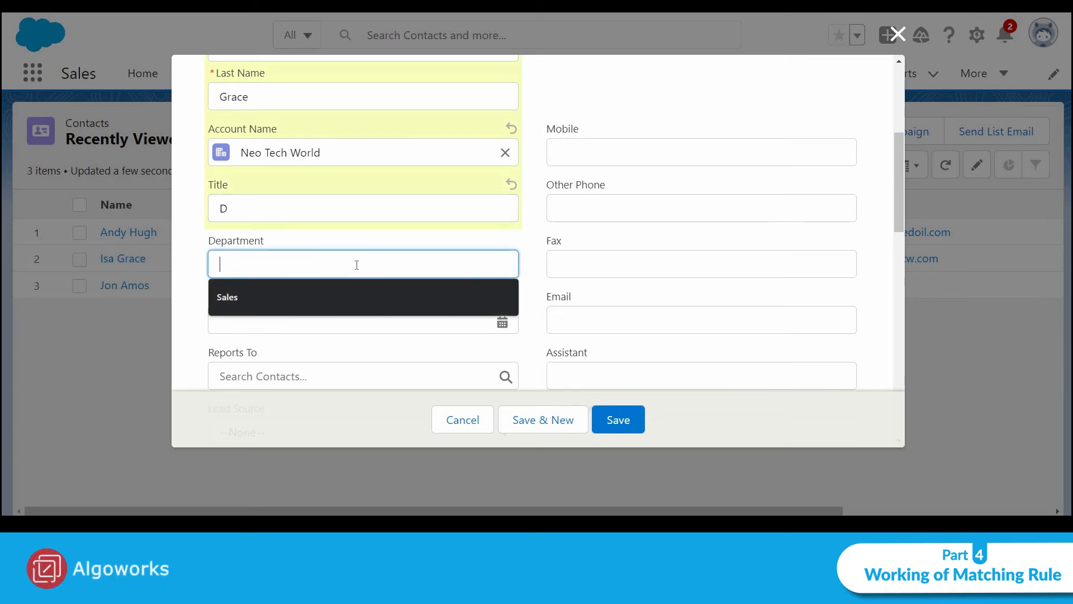
text(Mar)
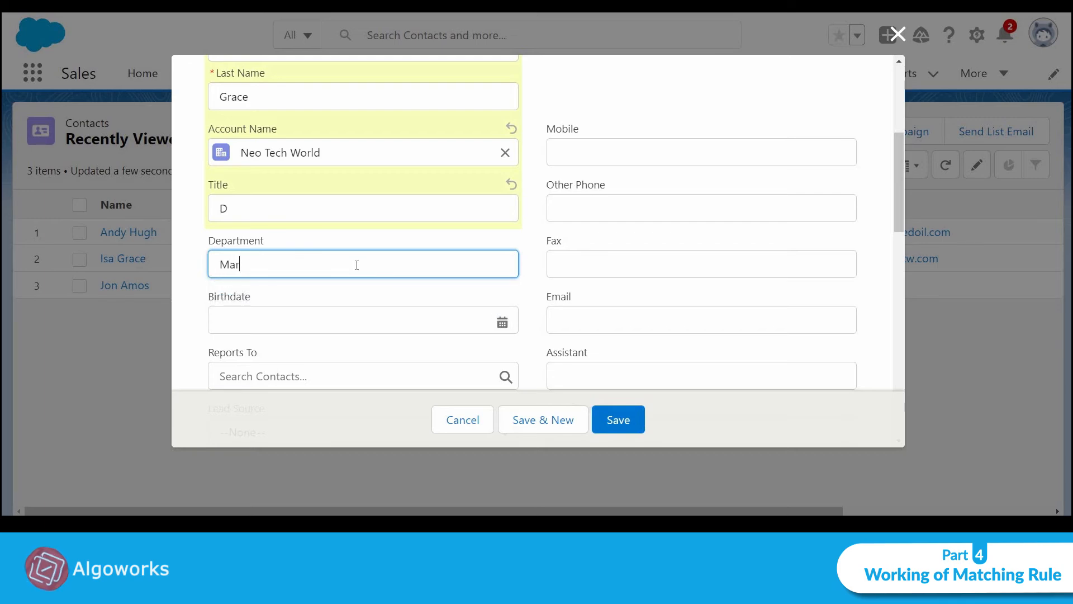
text(ekt)
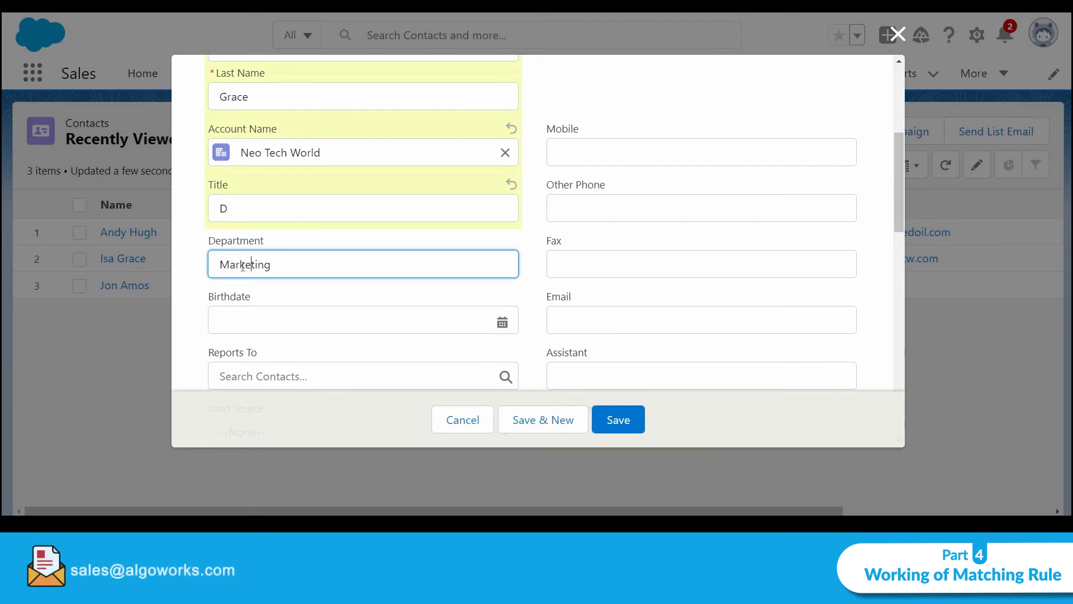
click(584, 325)
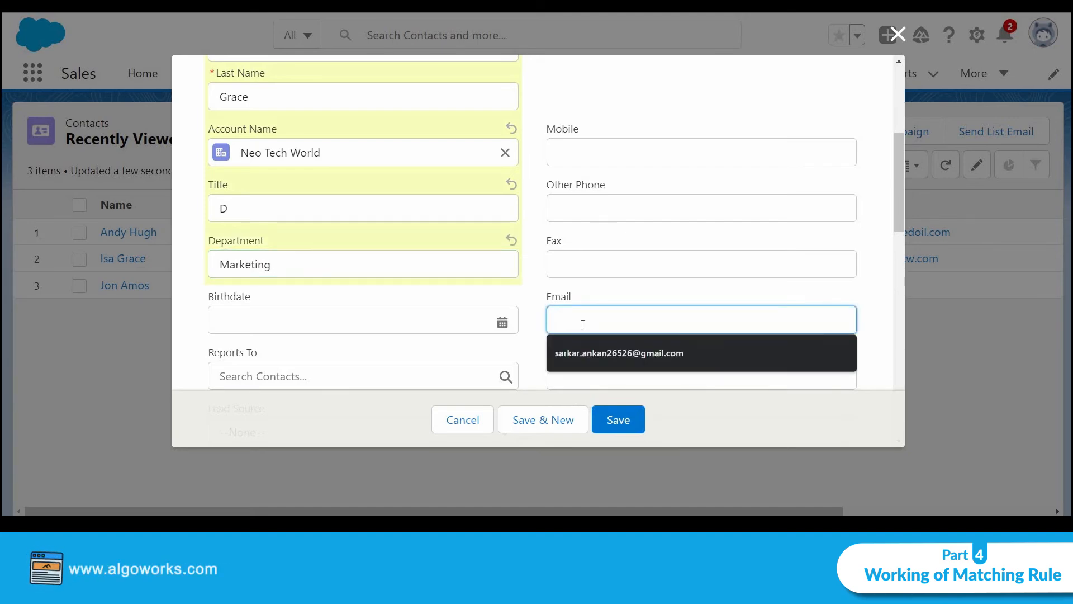
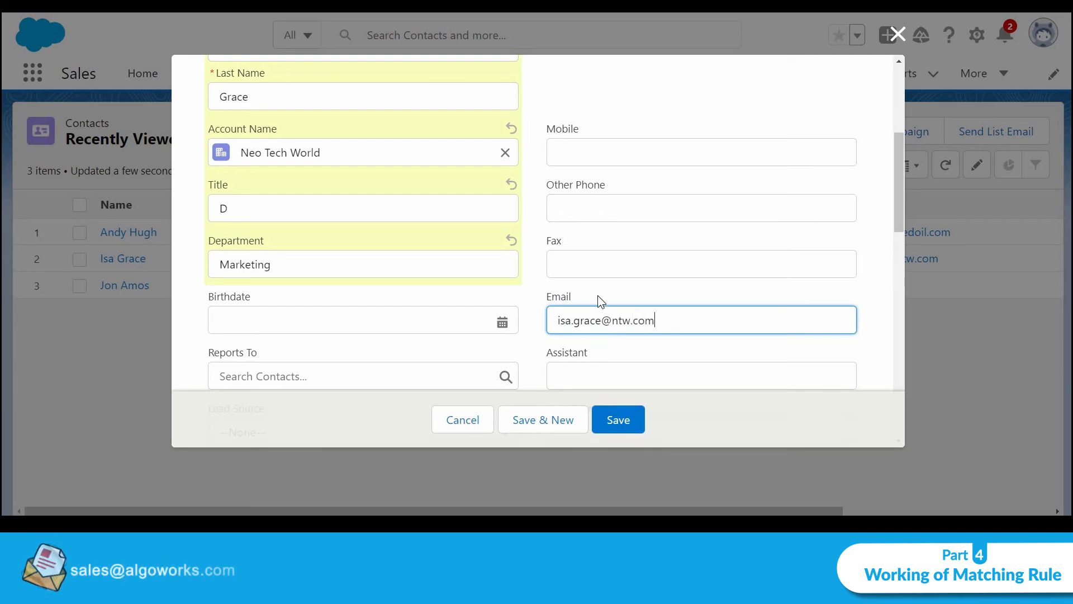
click(626, 426)
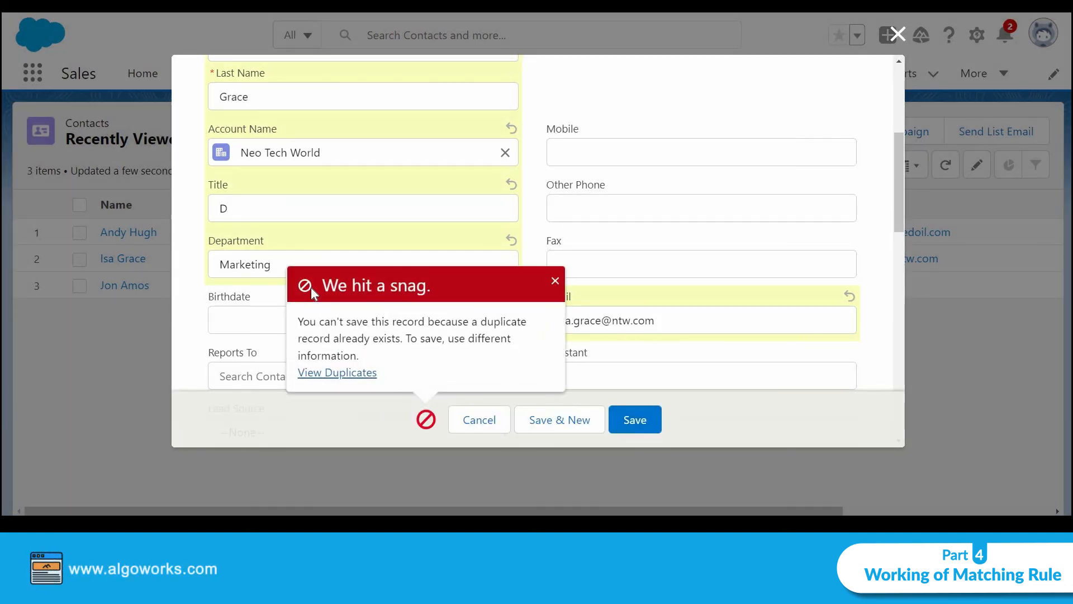
Review the duplicate error and the matching record, then retry the save, which stays blocked
drag(298, 321, 437, 328)
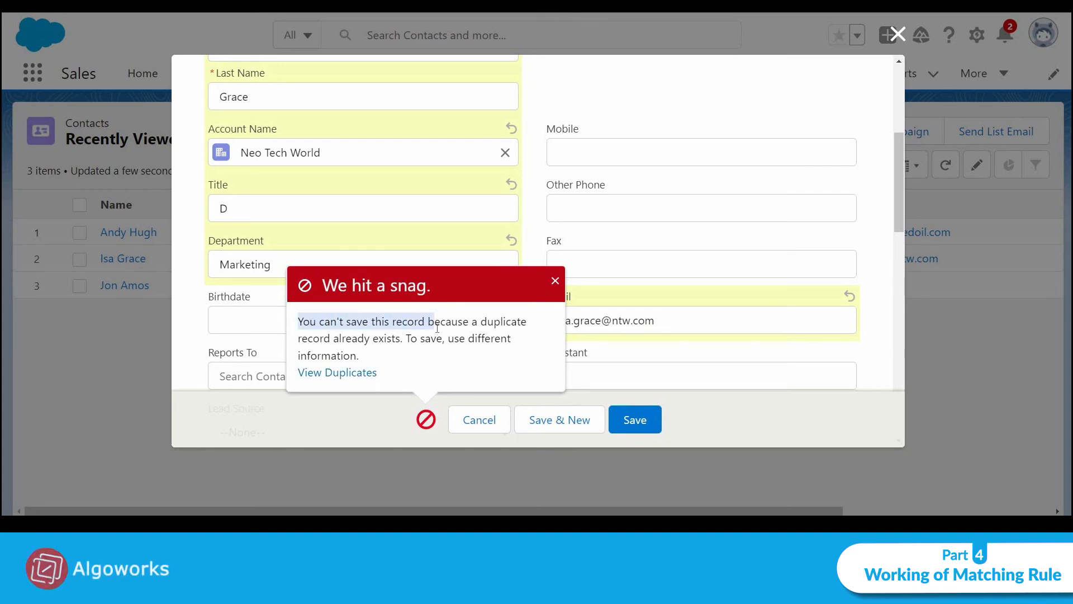
click(476, 328)
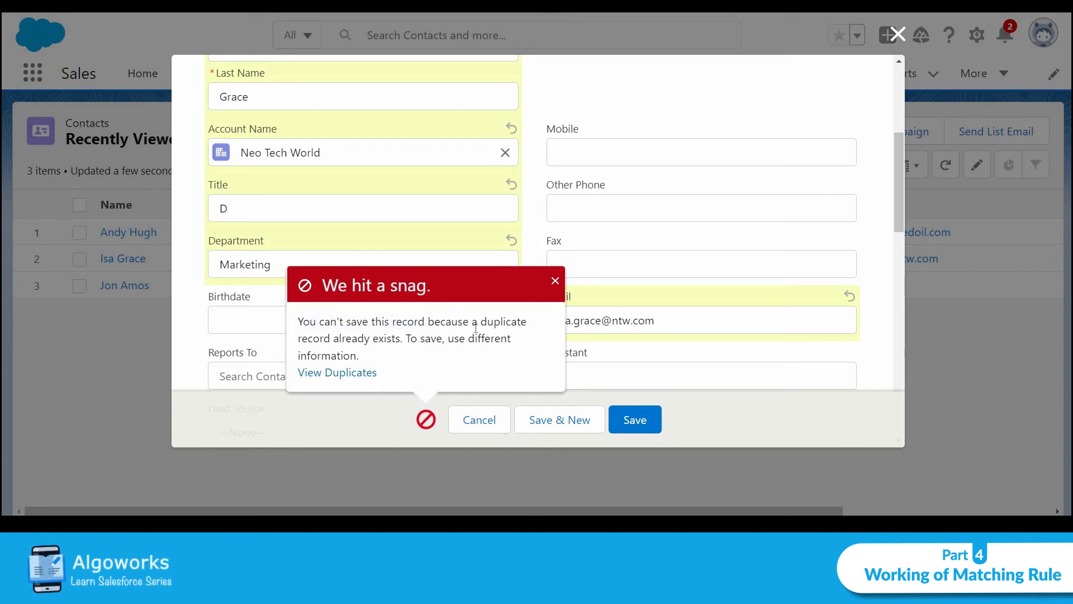
click(335, 374)
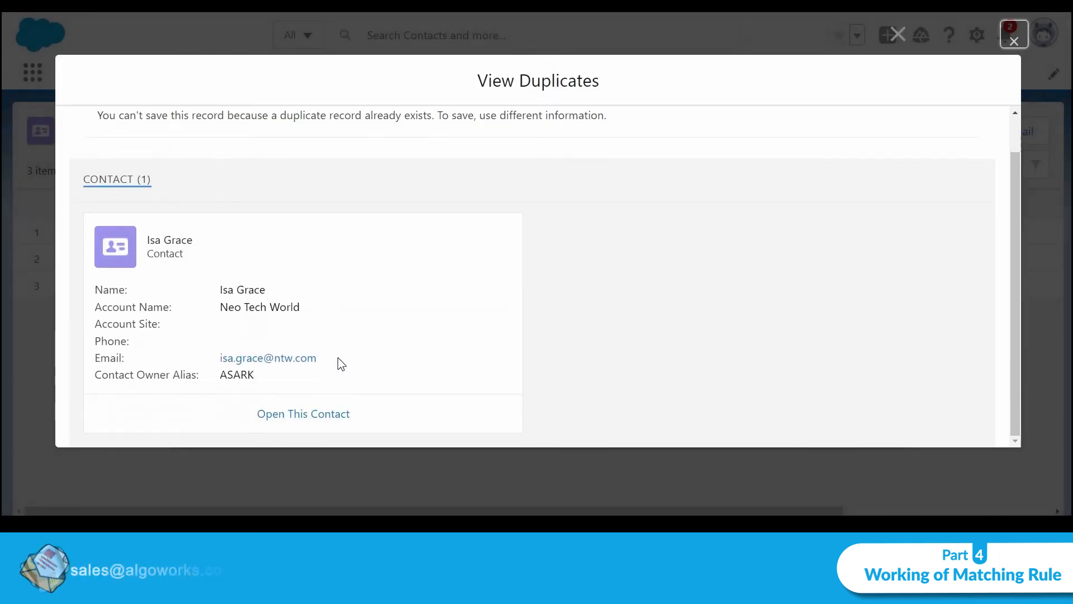
click(1015, 42)
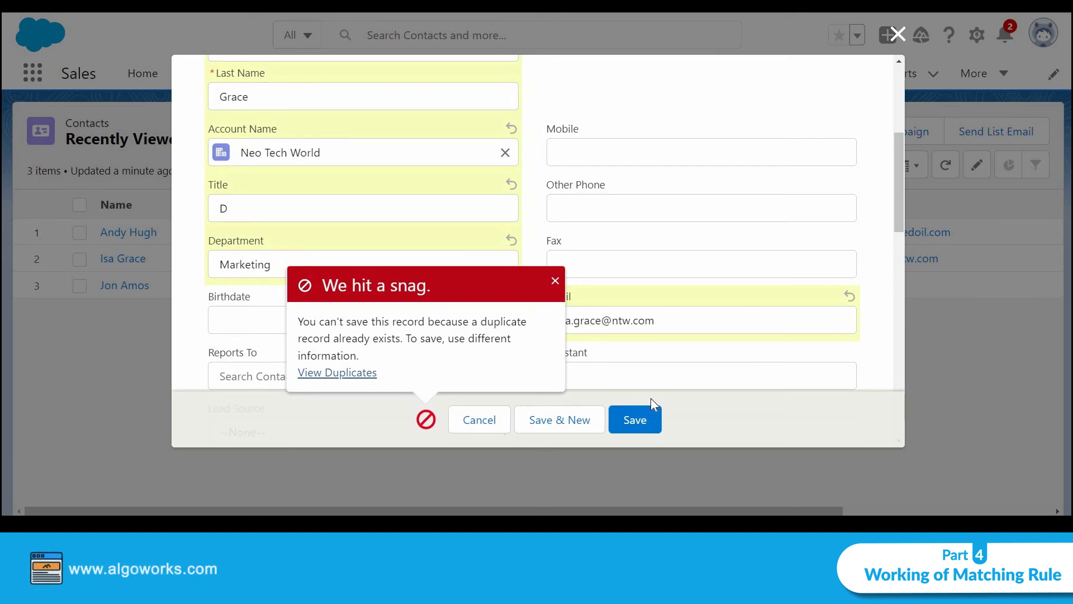
click(644, 425)
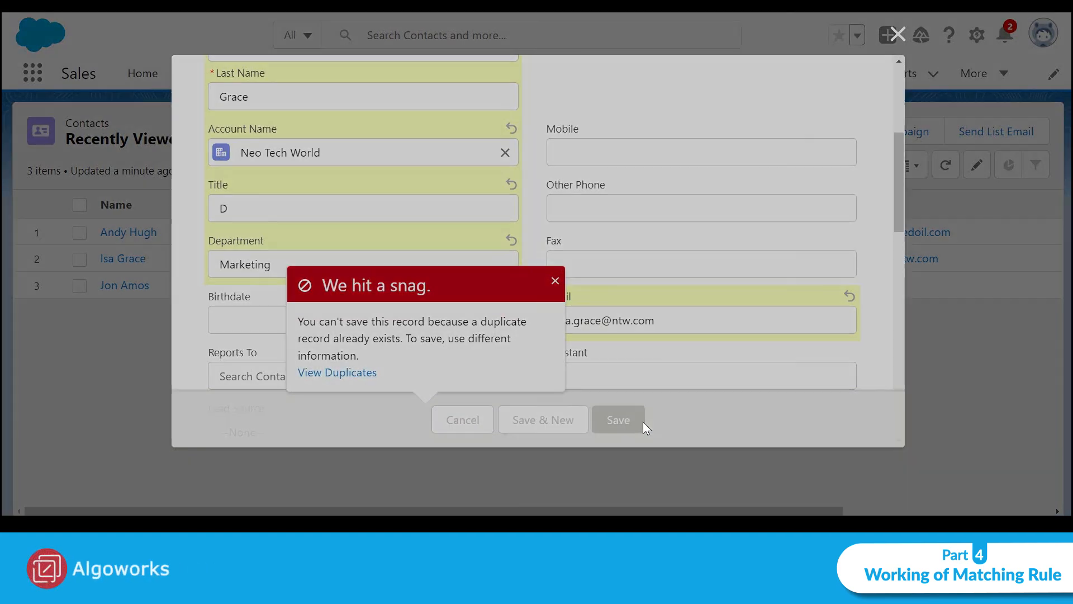
click(644, 425)
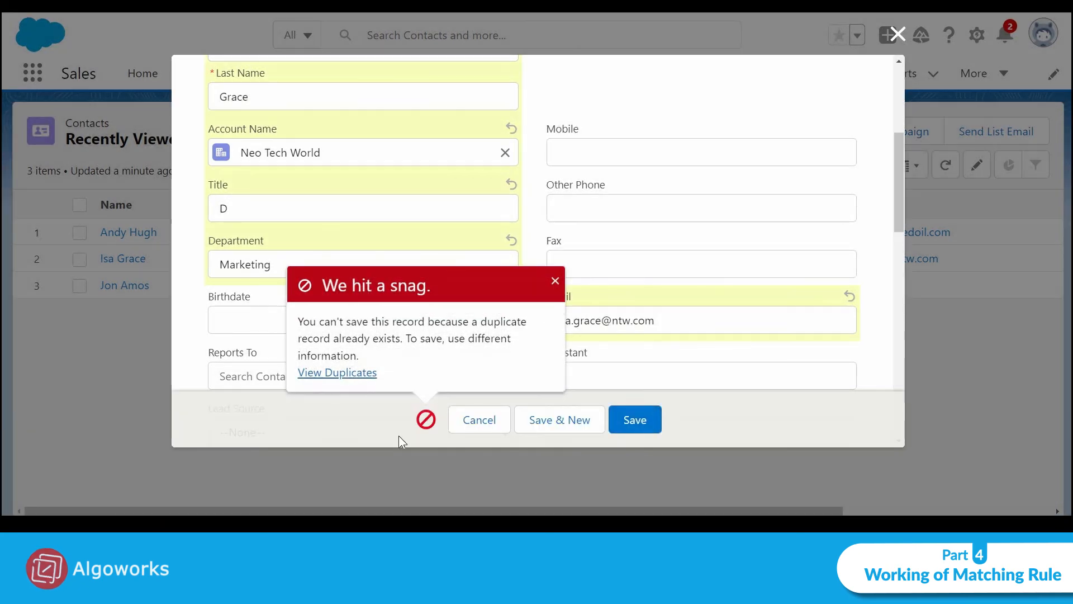
Open the existing matching contact's Details: Neo Tech World, Title Director, Department Marketing
click(369, 376)
scroll(366, 375, down, 1)
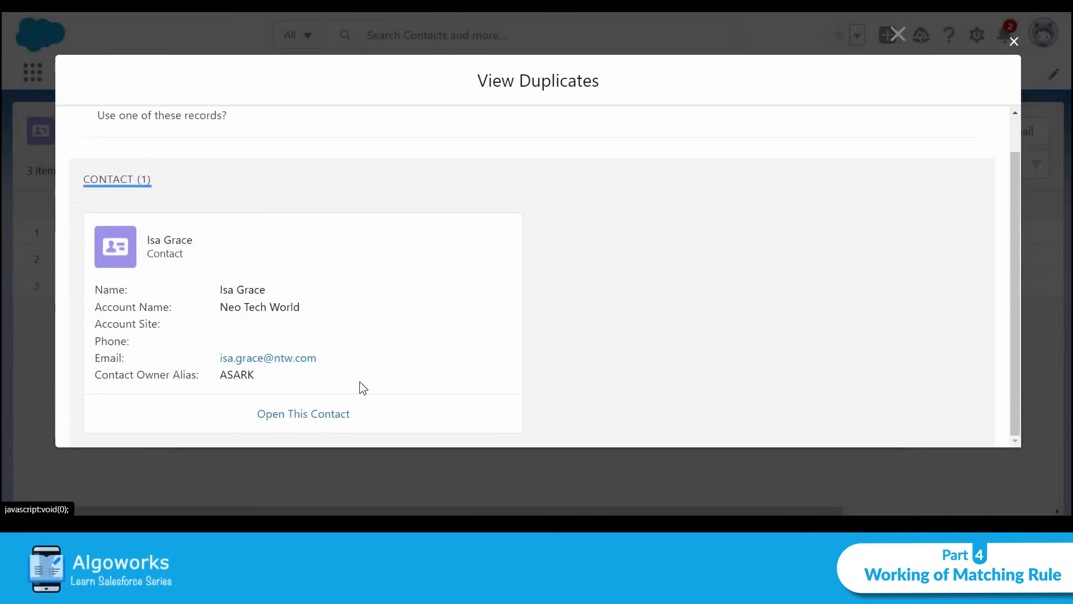
click(326, 414)
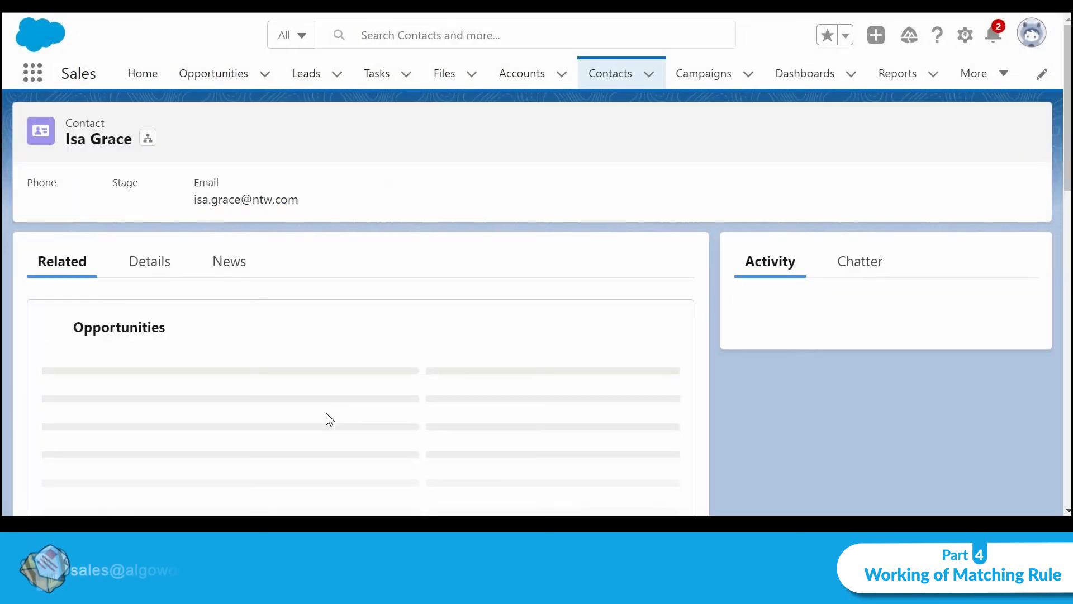
click(157, 265)
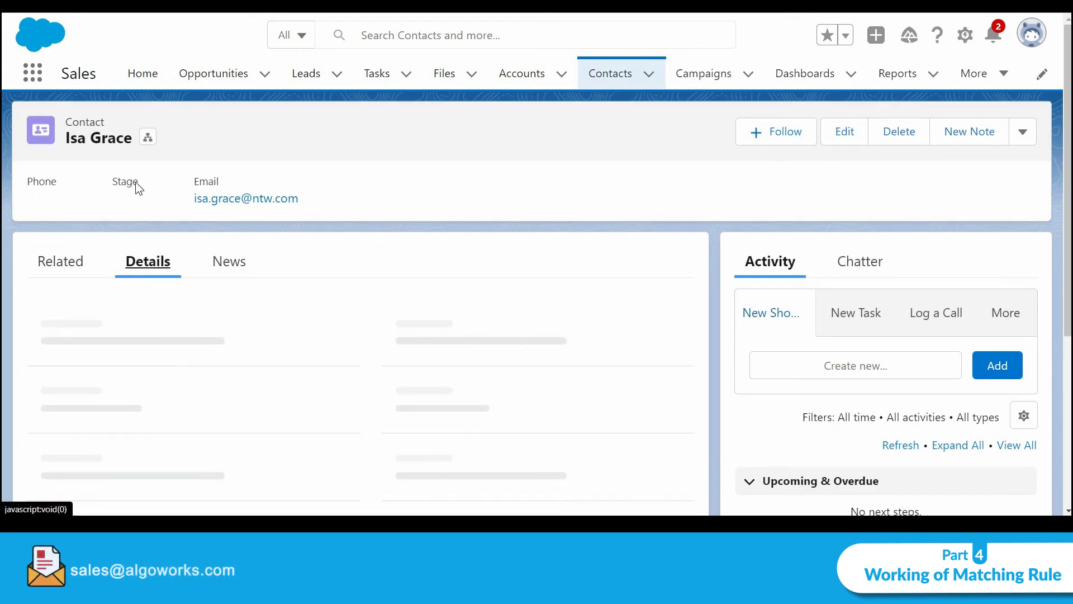
scroll(363, 317, down, 3)
scroll(358, 314, up, 2)
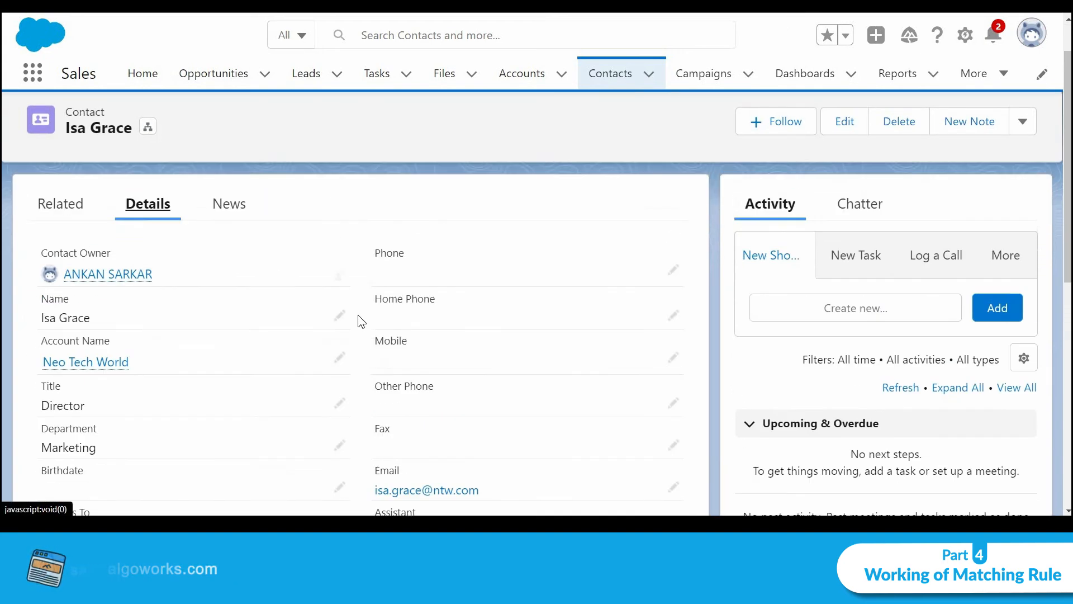